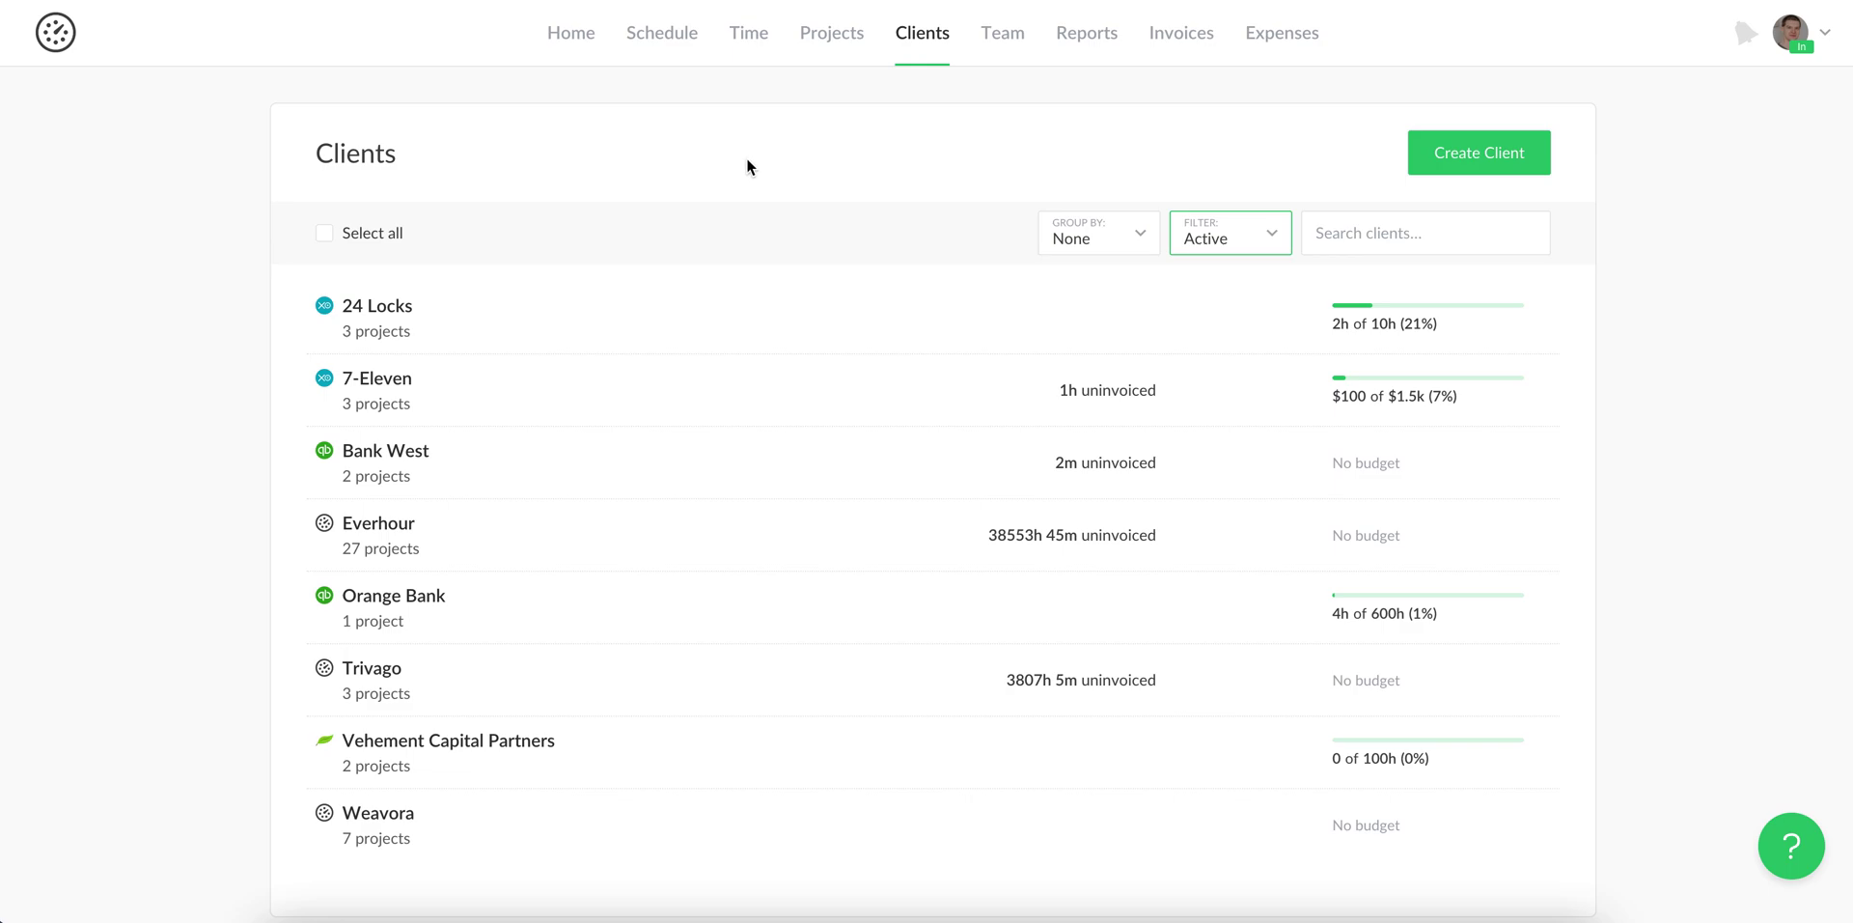
# Step: Review the new-client form and its project picker, and close it without creating a client
pyautogui.click(1469, 151)
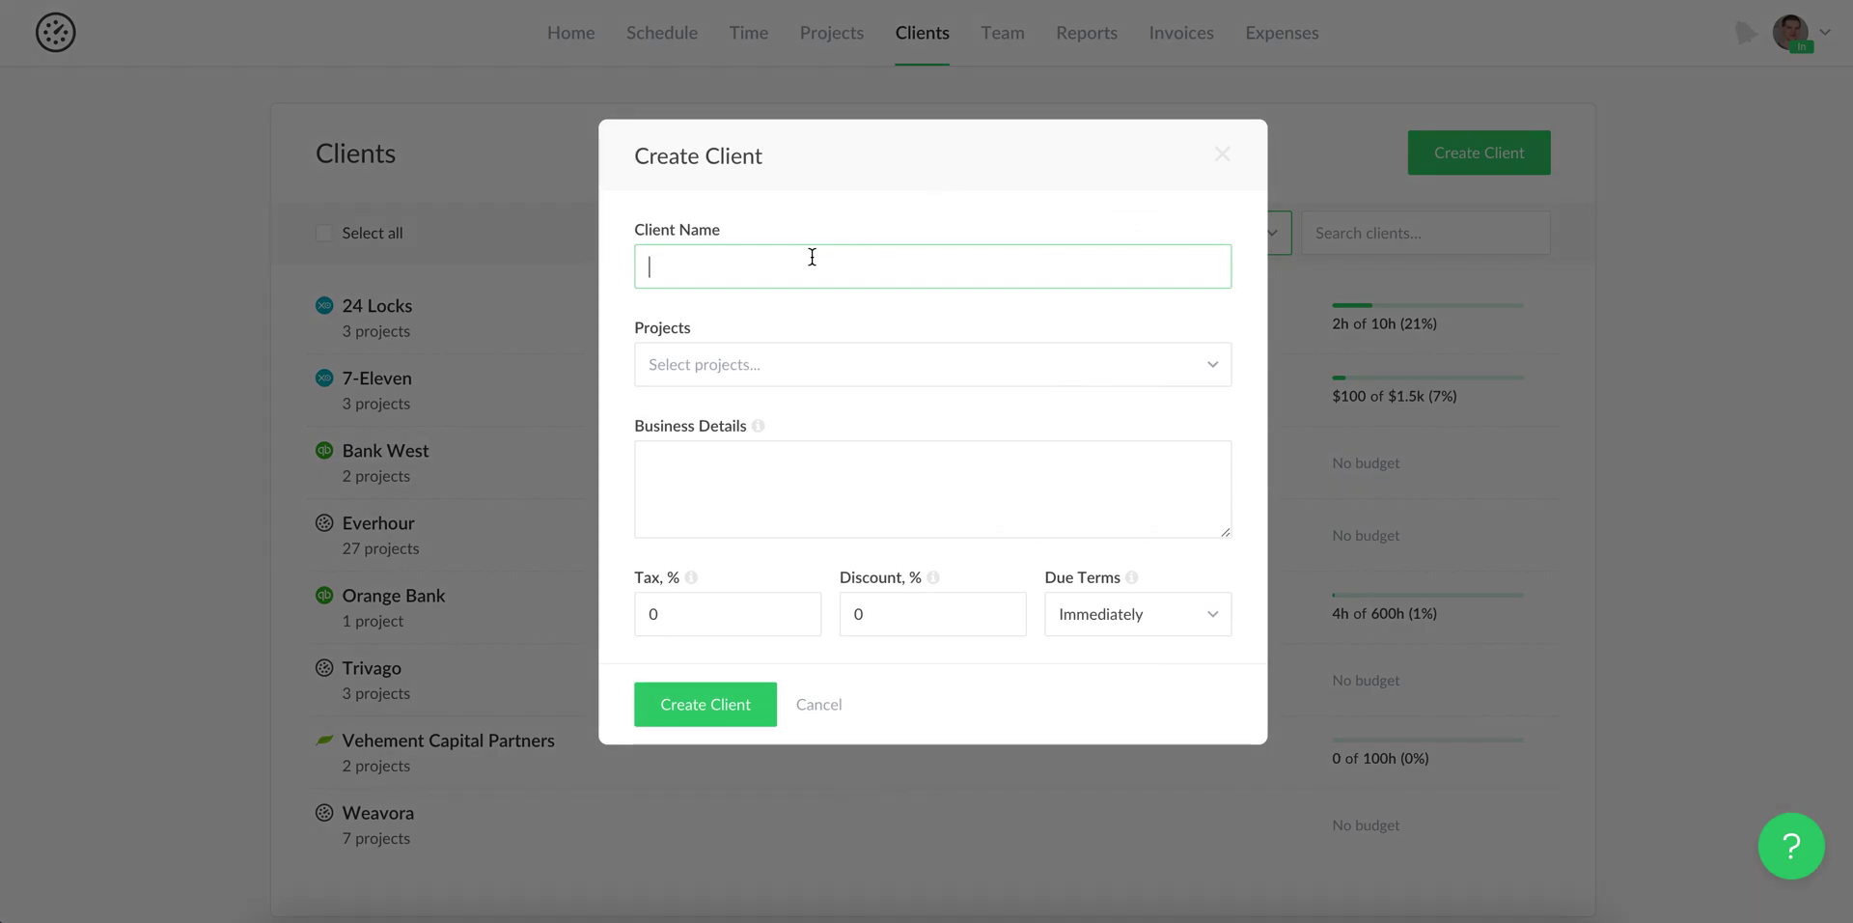
pyautogui.click(826, 364)
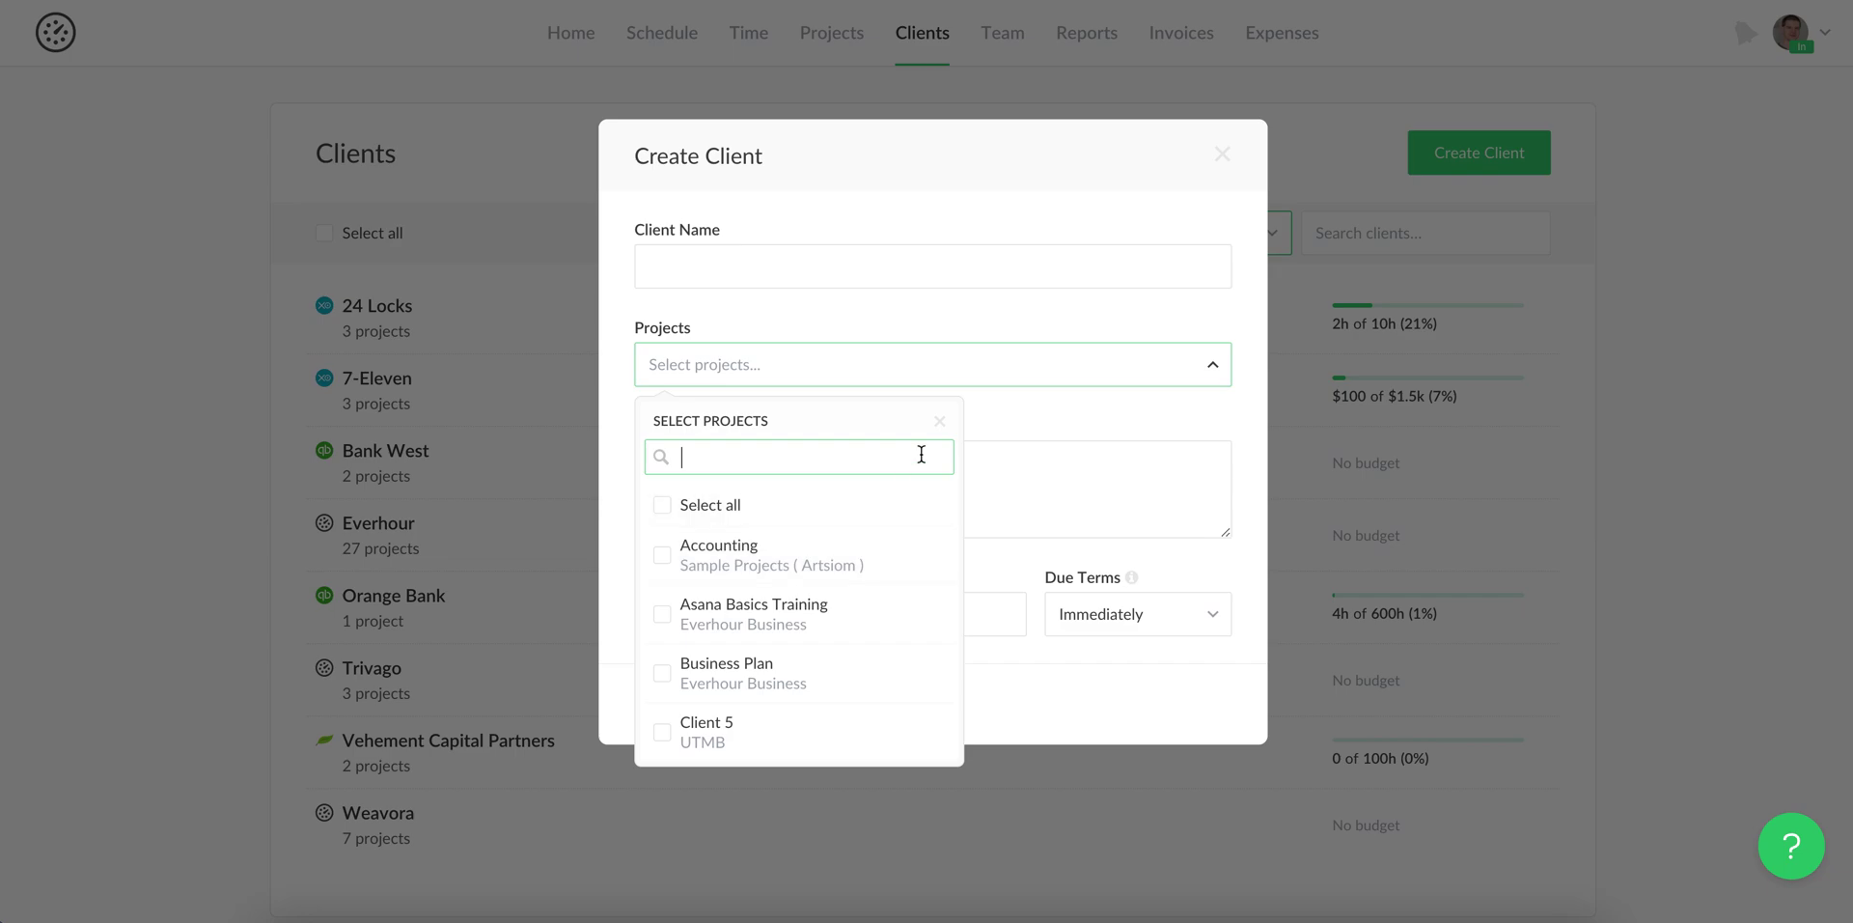
pyautogui.click(937, 423)
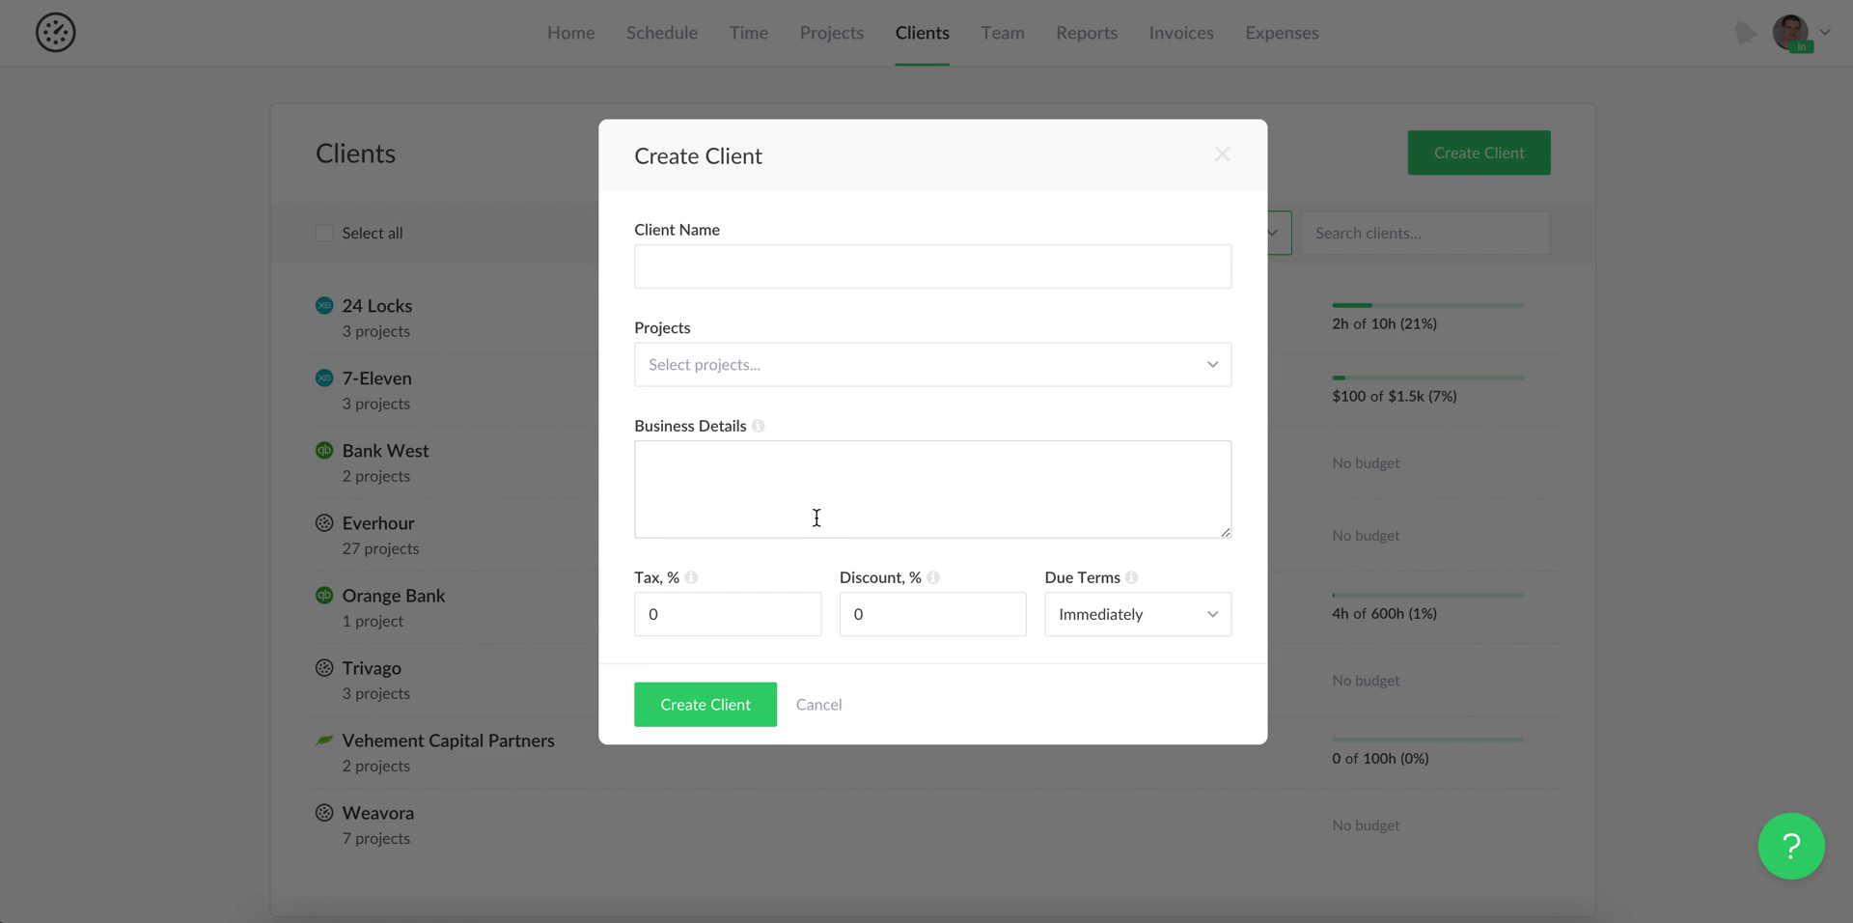
pyautogui.click(1221, 157)
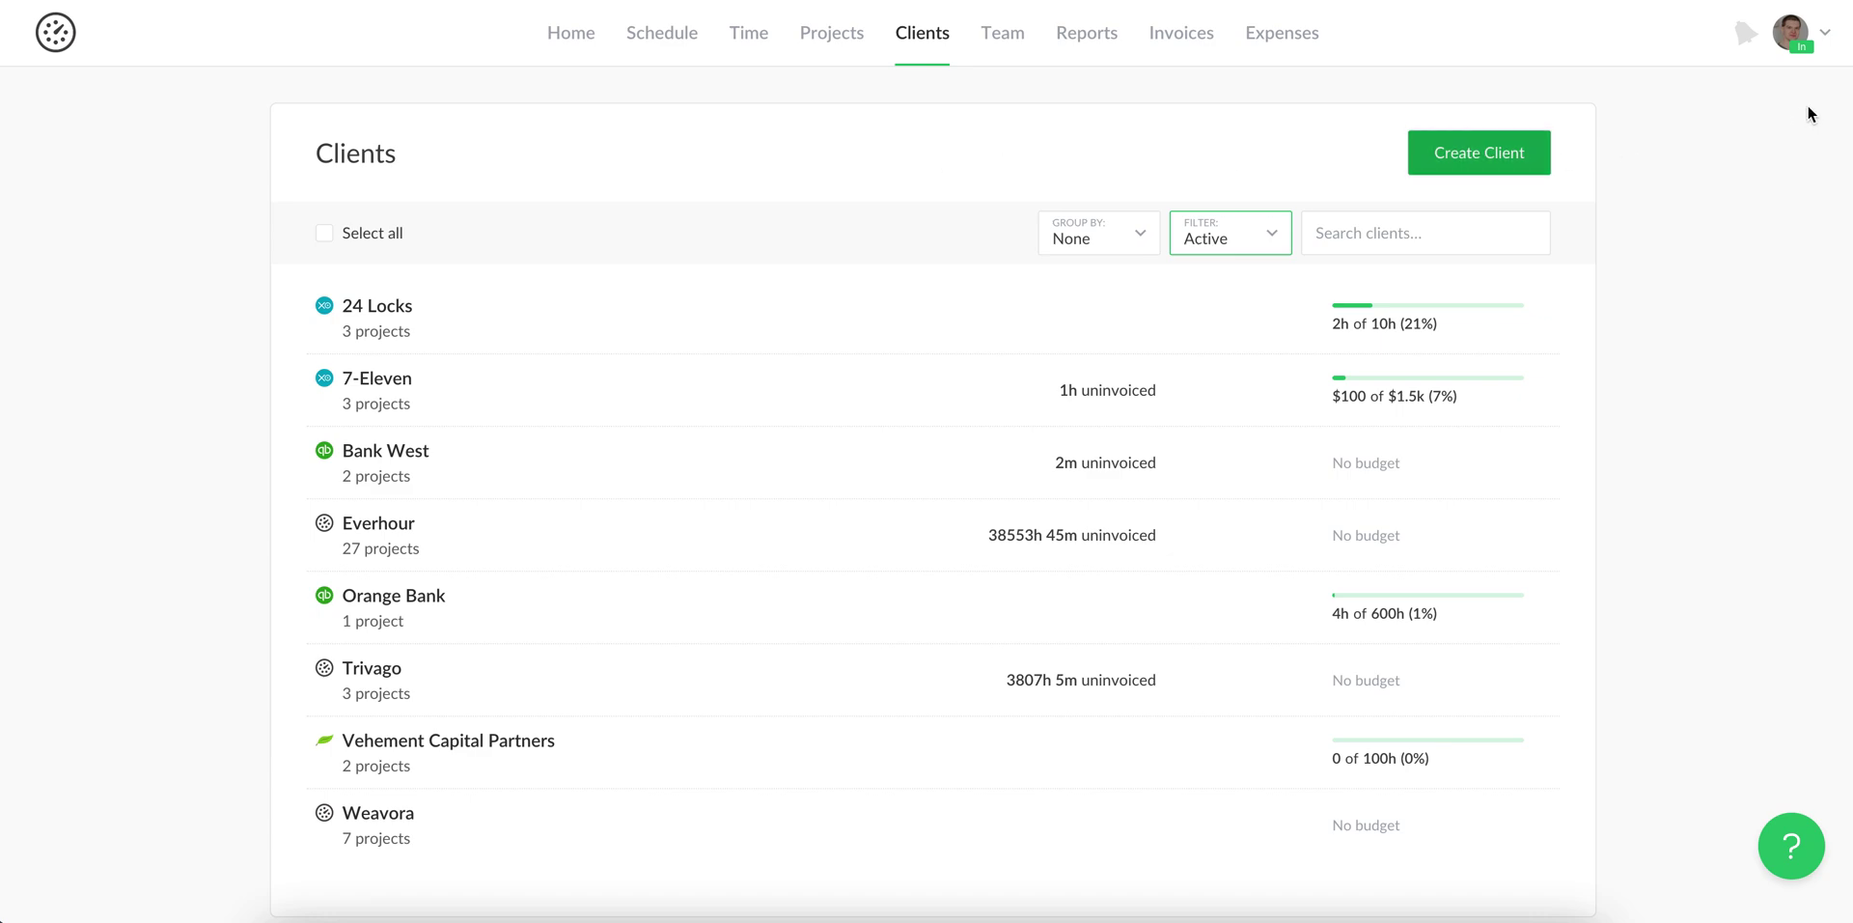
# Step: Check the account menu for the Integrations entry and close it
pyautogui.click(1827, 42)
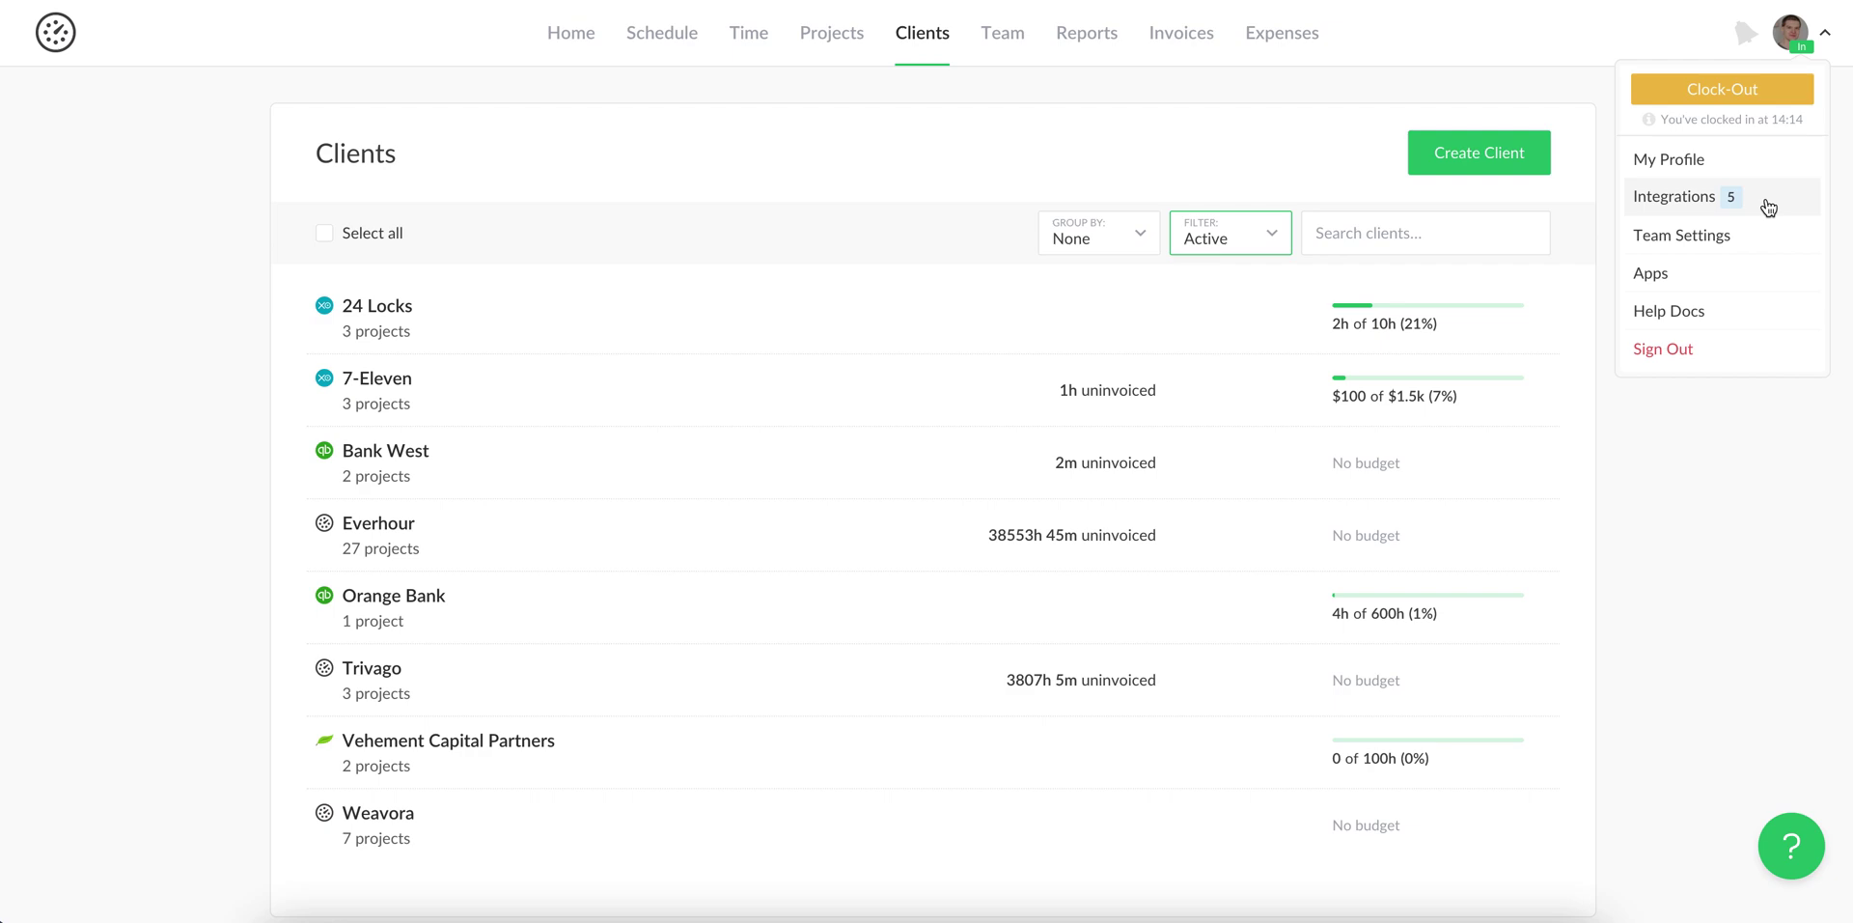
pyautogui.click(1270, 108)
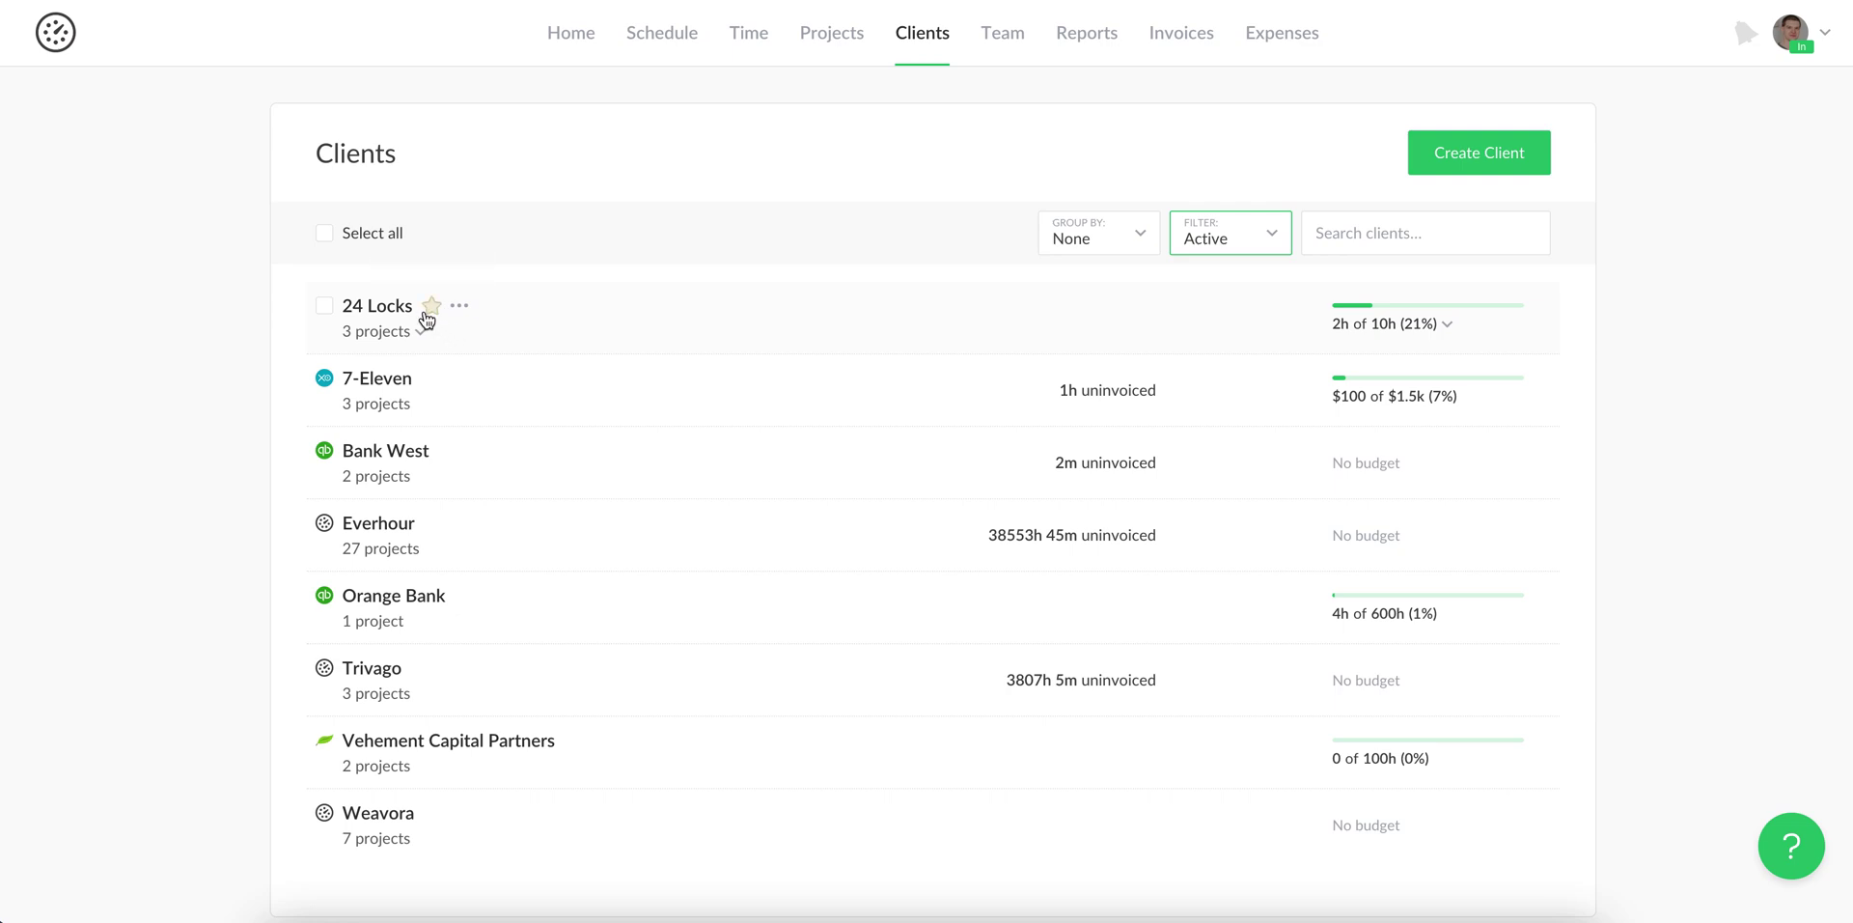
# Step: Mark the client 24 Locks as a favorite and check the available client list filters
pyautogui.click(430, 307)
pyautogui.click(1212, 246)
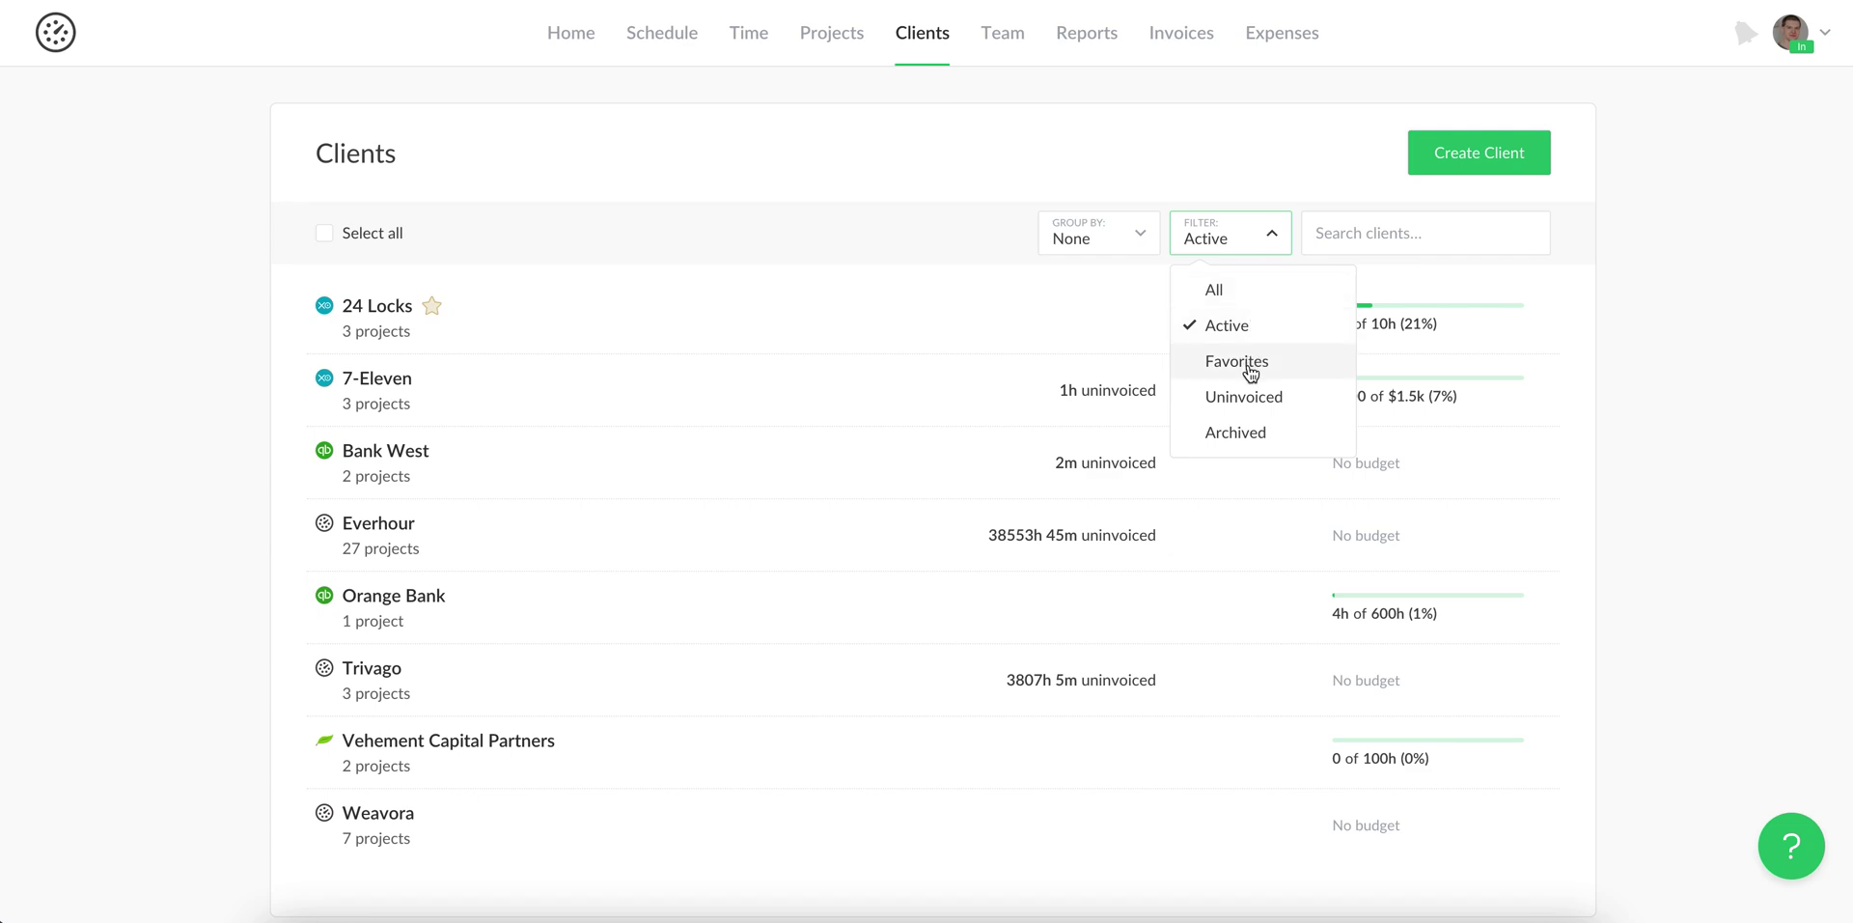
pyautogui.click(905, 255)
# Step: Review the archive option for the client 24 Locks without applying it, and deselect the client
pyautogui.click(324, 306)
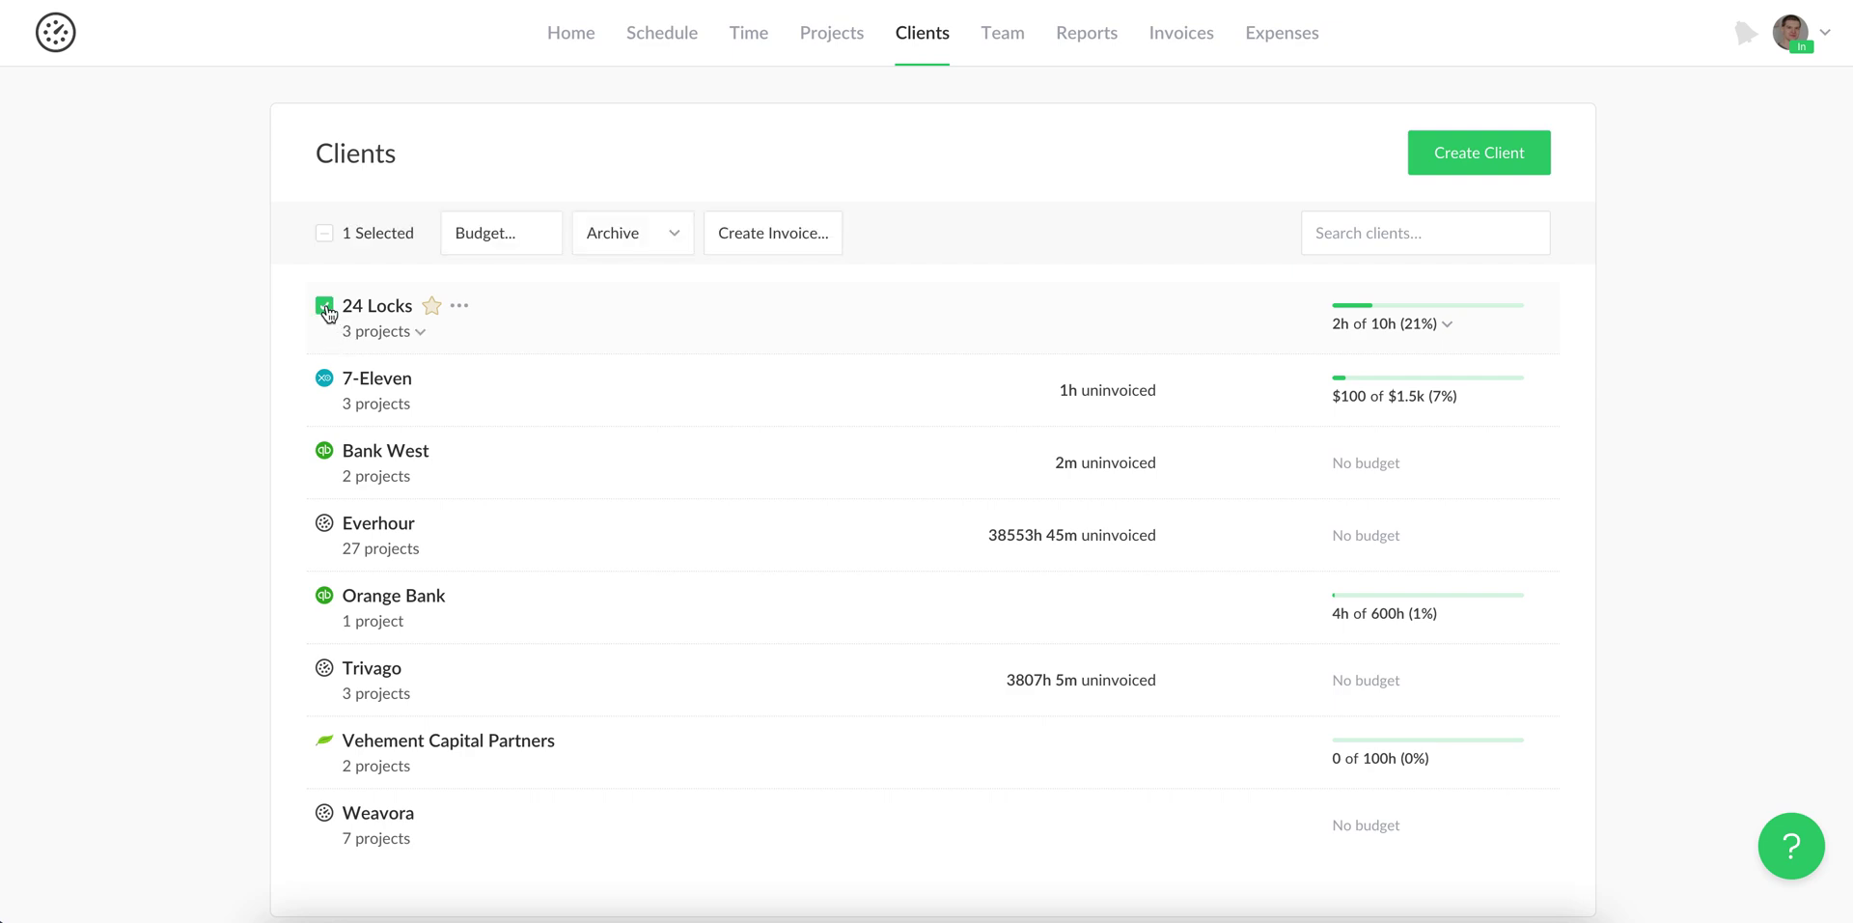
pyautogui.click(650, 245)
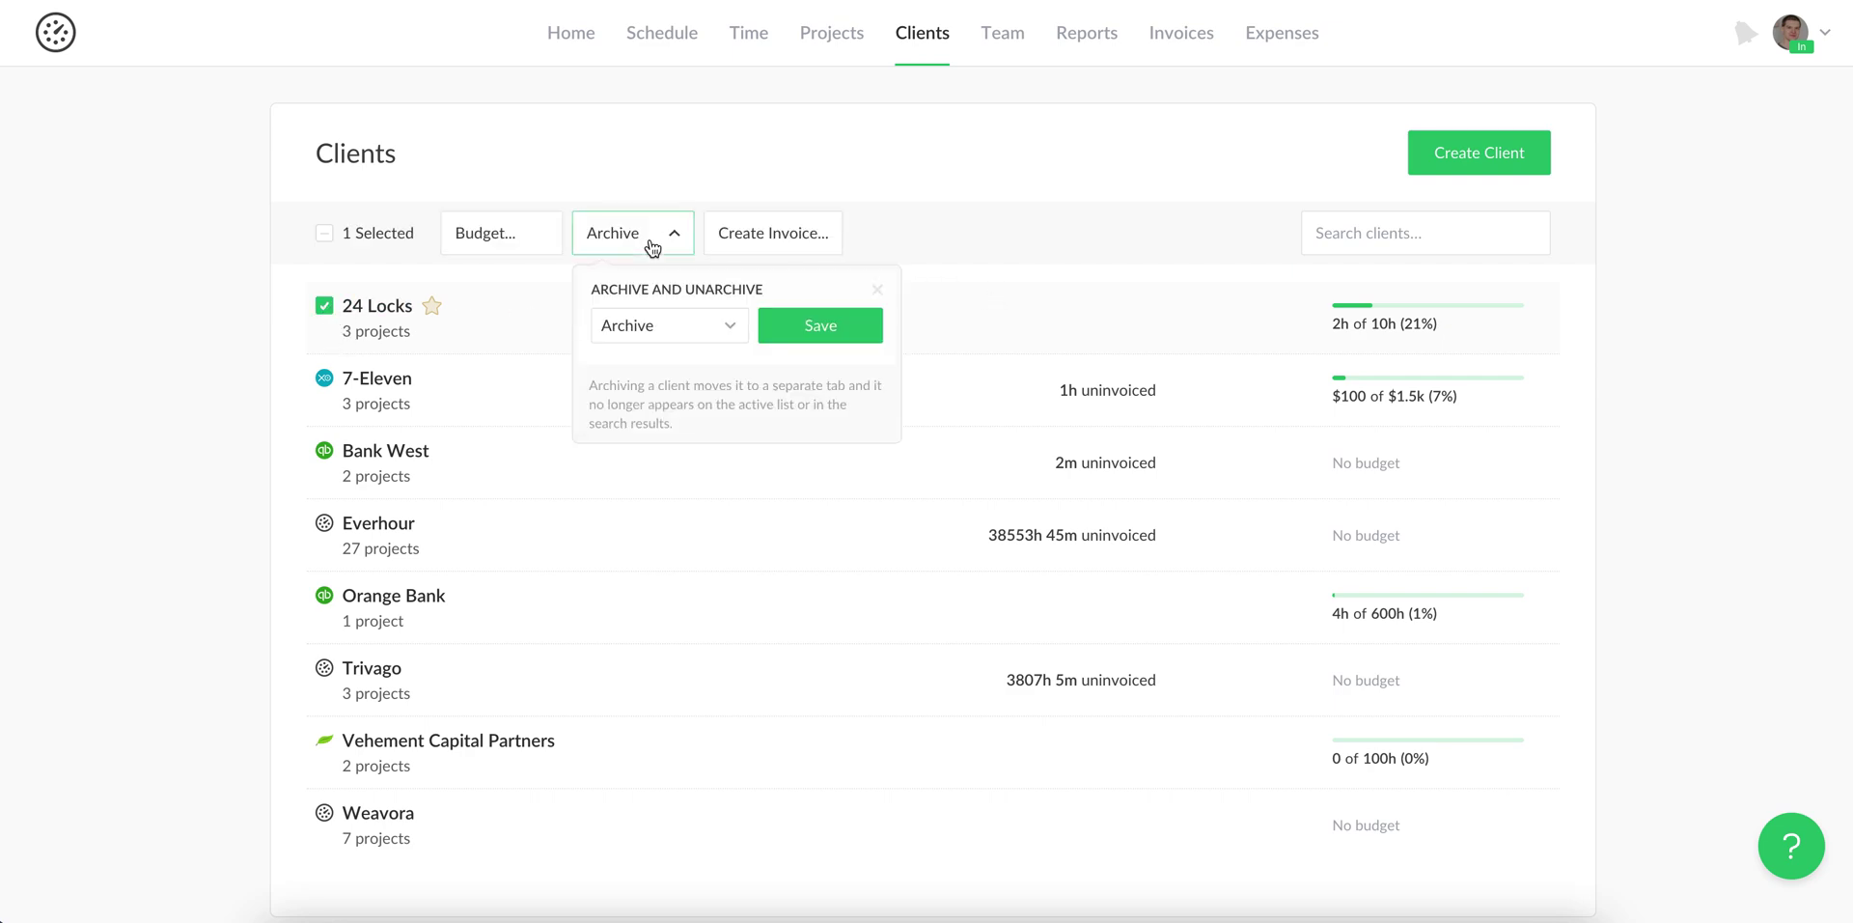
pyautogui.click(879, 291)
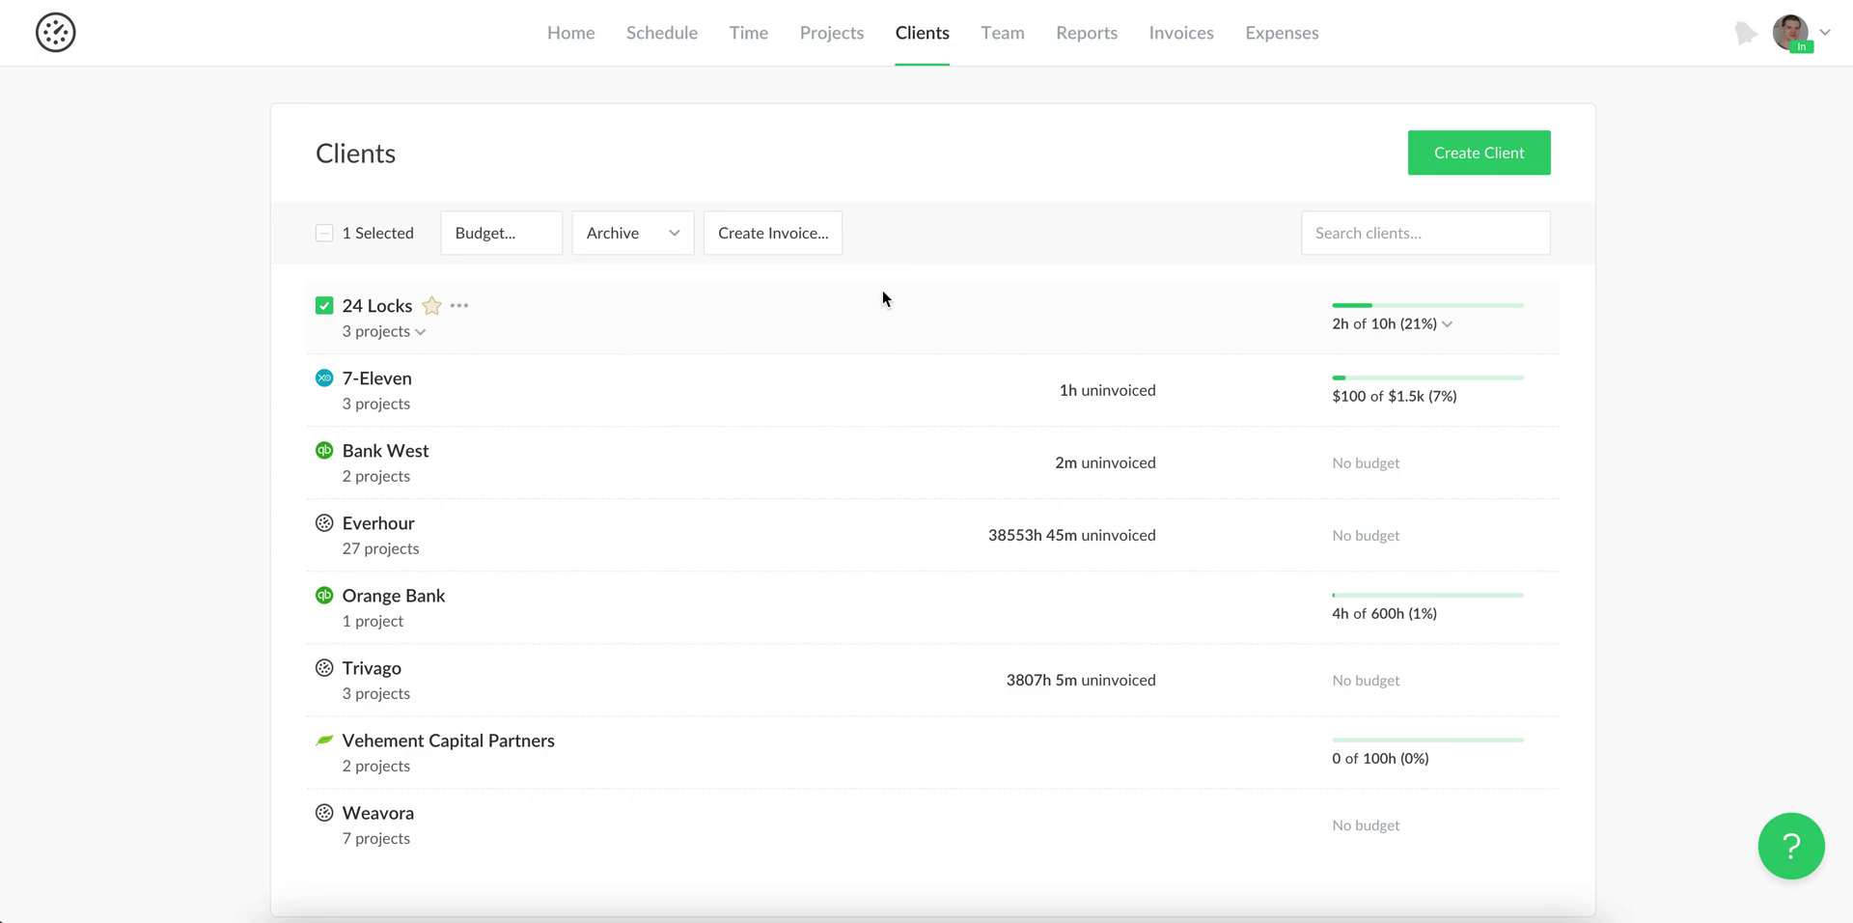
pyautogui.click(325, 306)
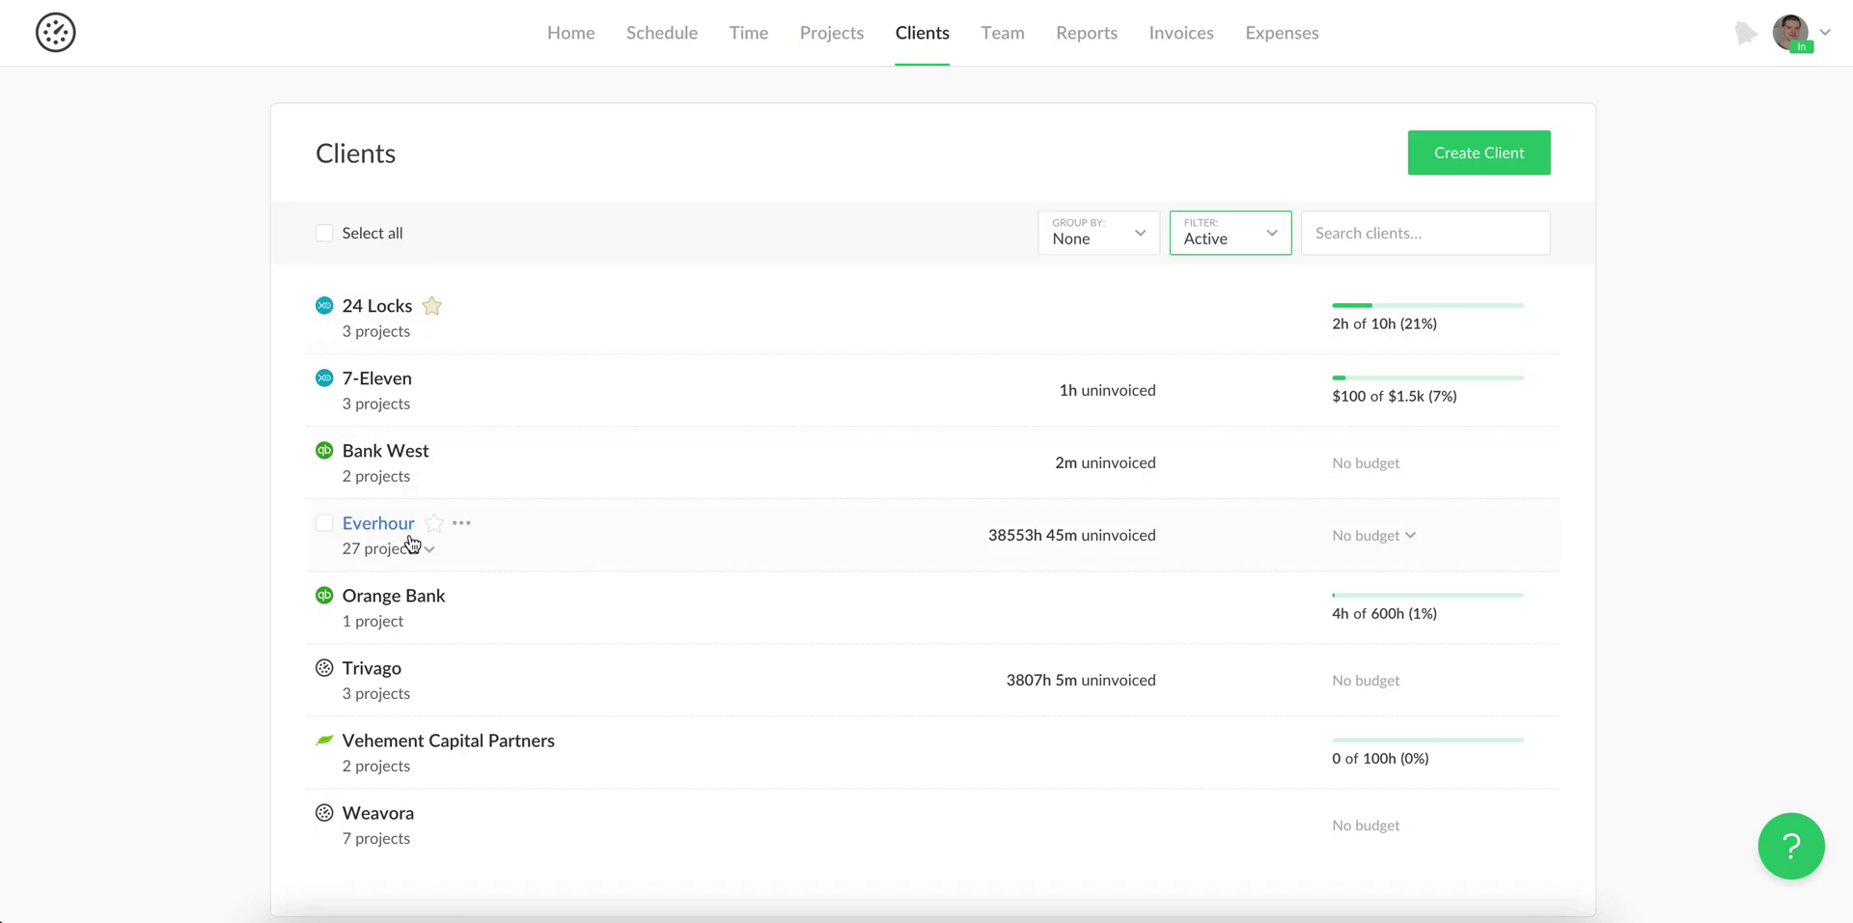
# Step: Review the Everhour client's edit form and its archive and delete actions, and cancel without changes
pyautogui.click(461, 523)
pyautogui.click(507, 685)
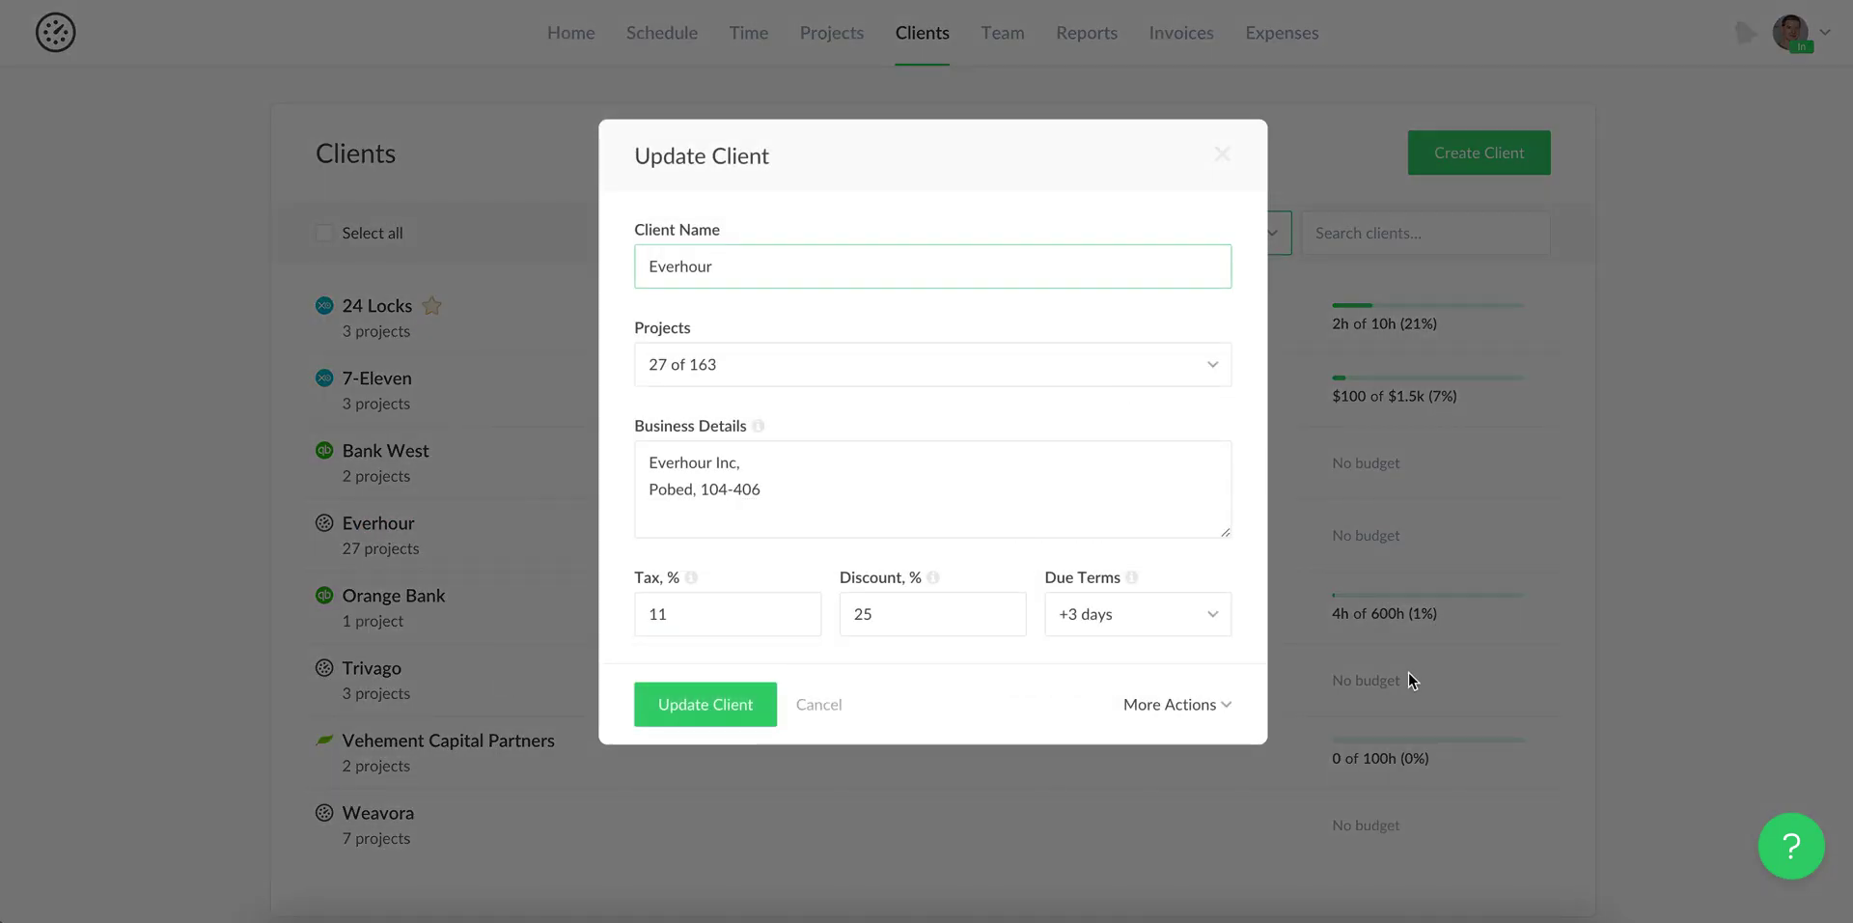
pyautogui.click(1145, 713)
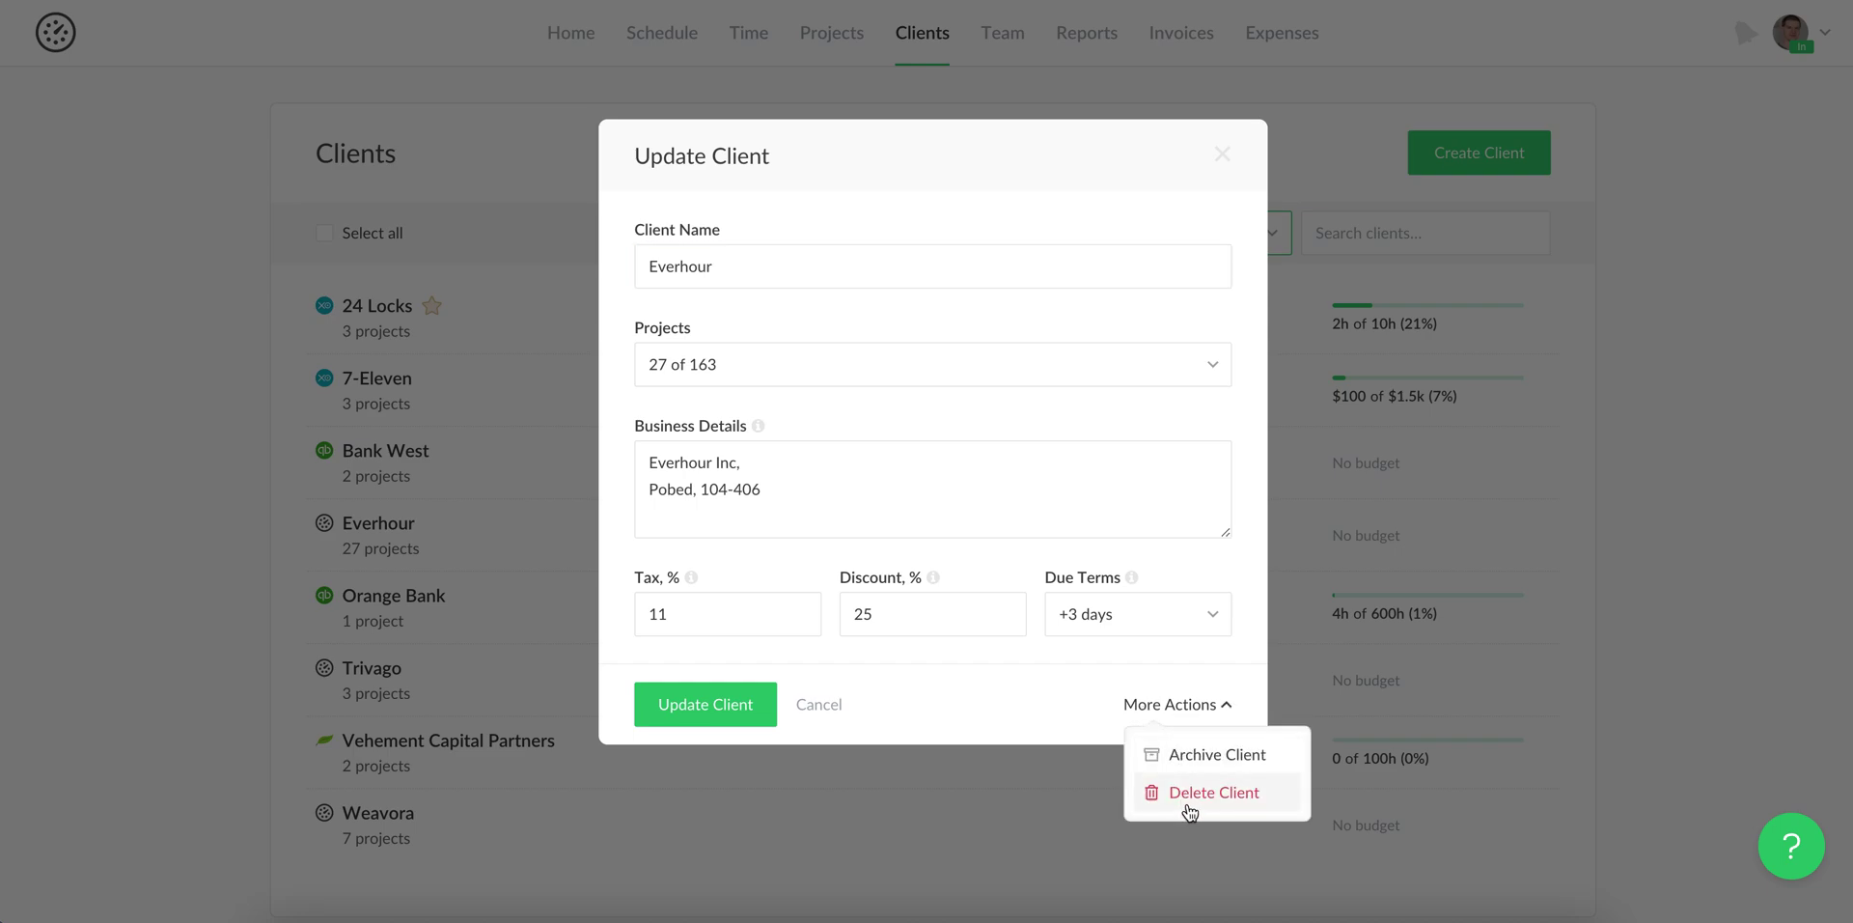
pyautogui.click(822, 709)
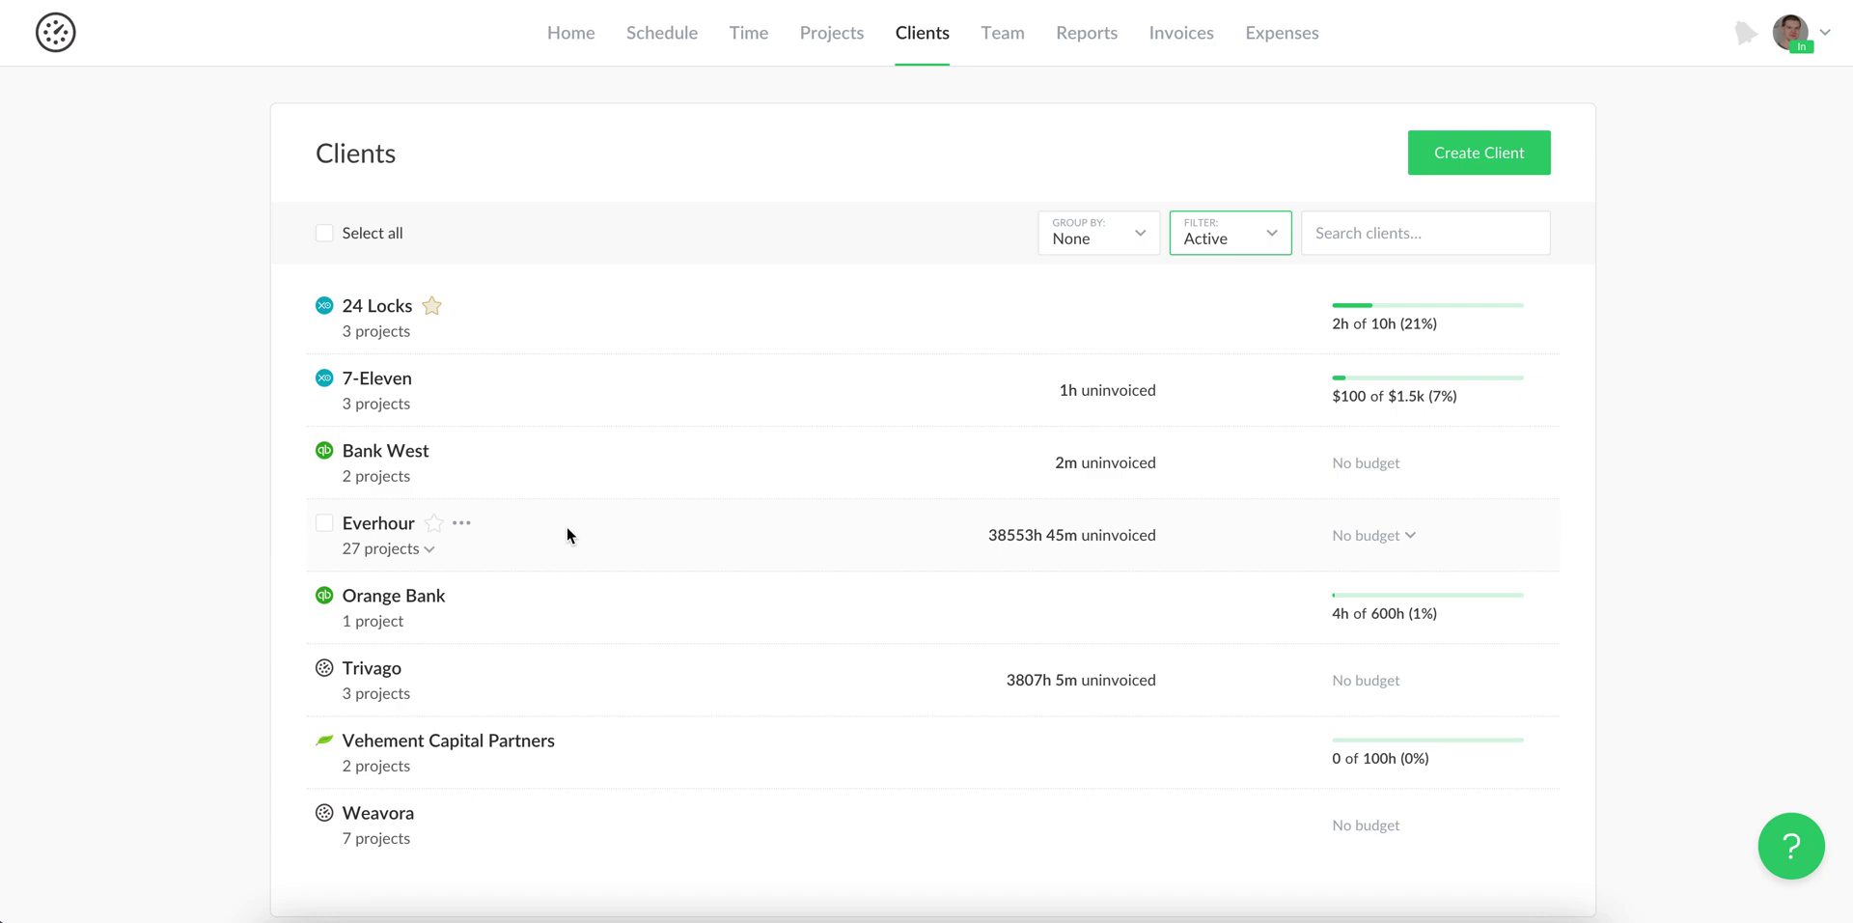
# Step: Look through the projects assigned to the Everhour client and inspect the budget usage of 7-Eleven
pyautogui.click(385, 559)
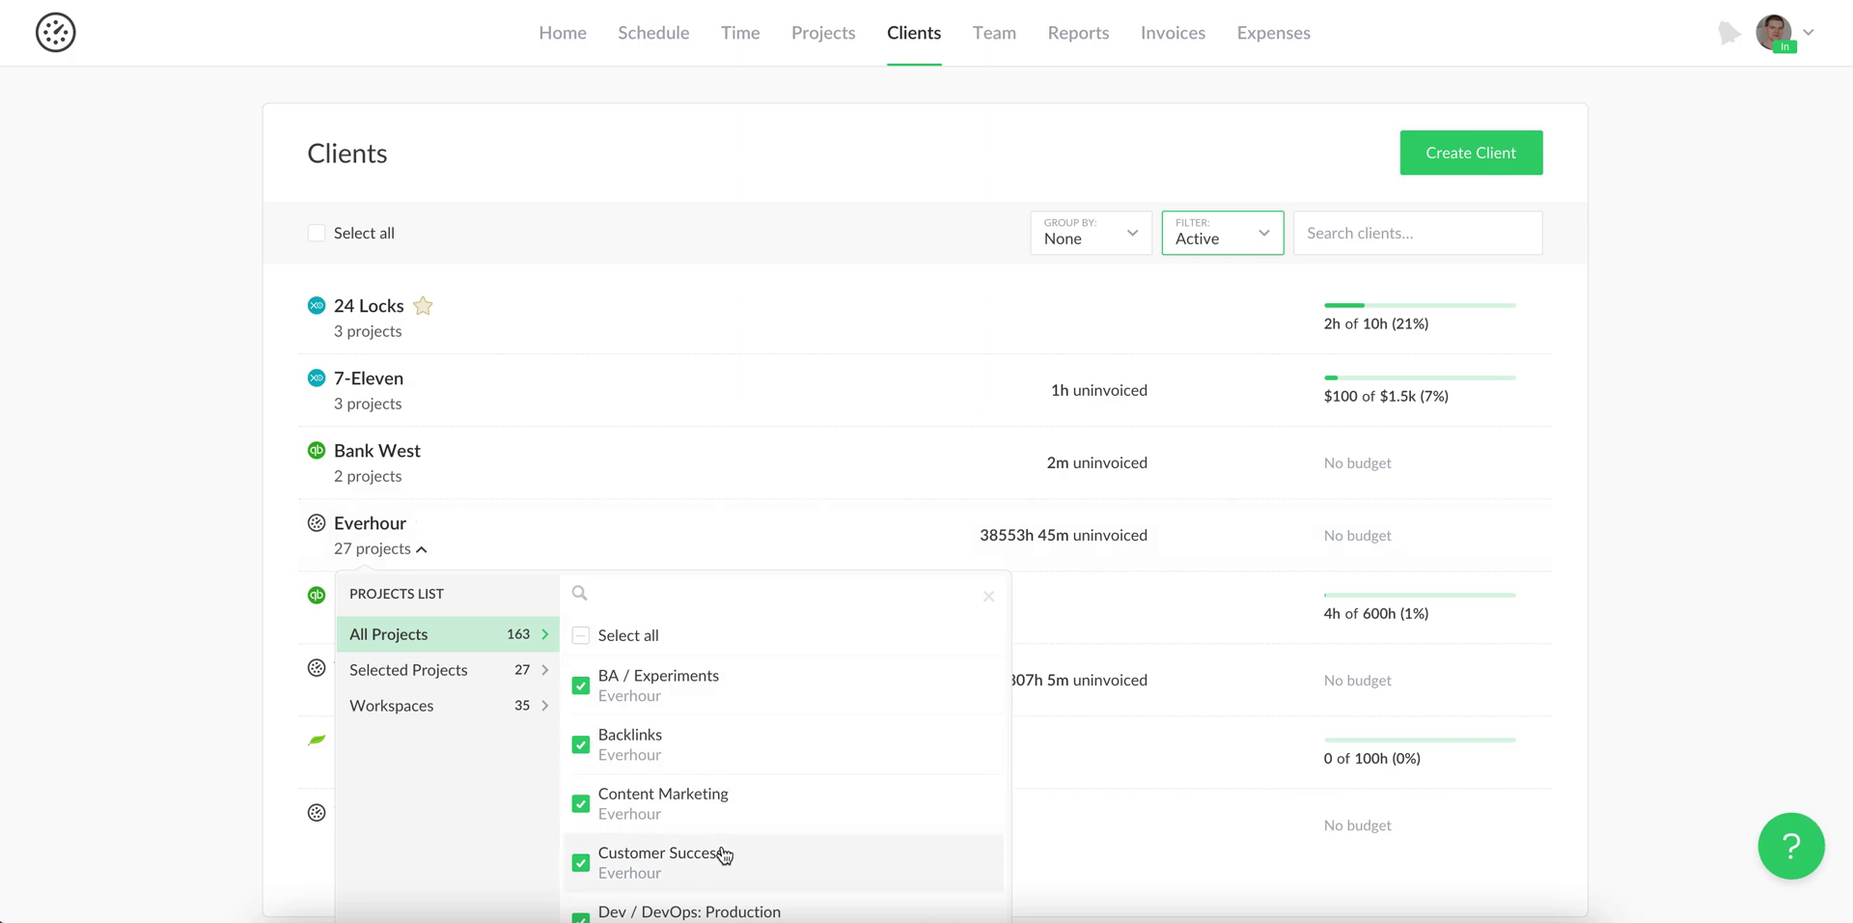
pyautogui.scroll(-1, 758, 826)
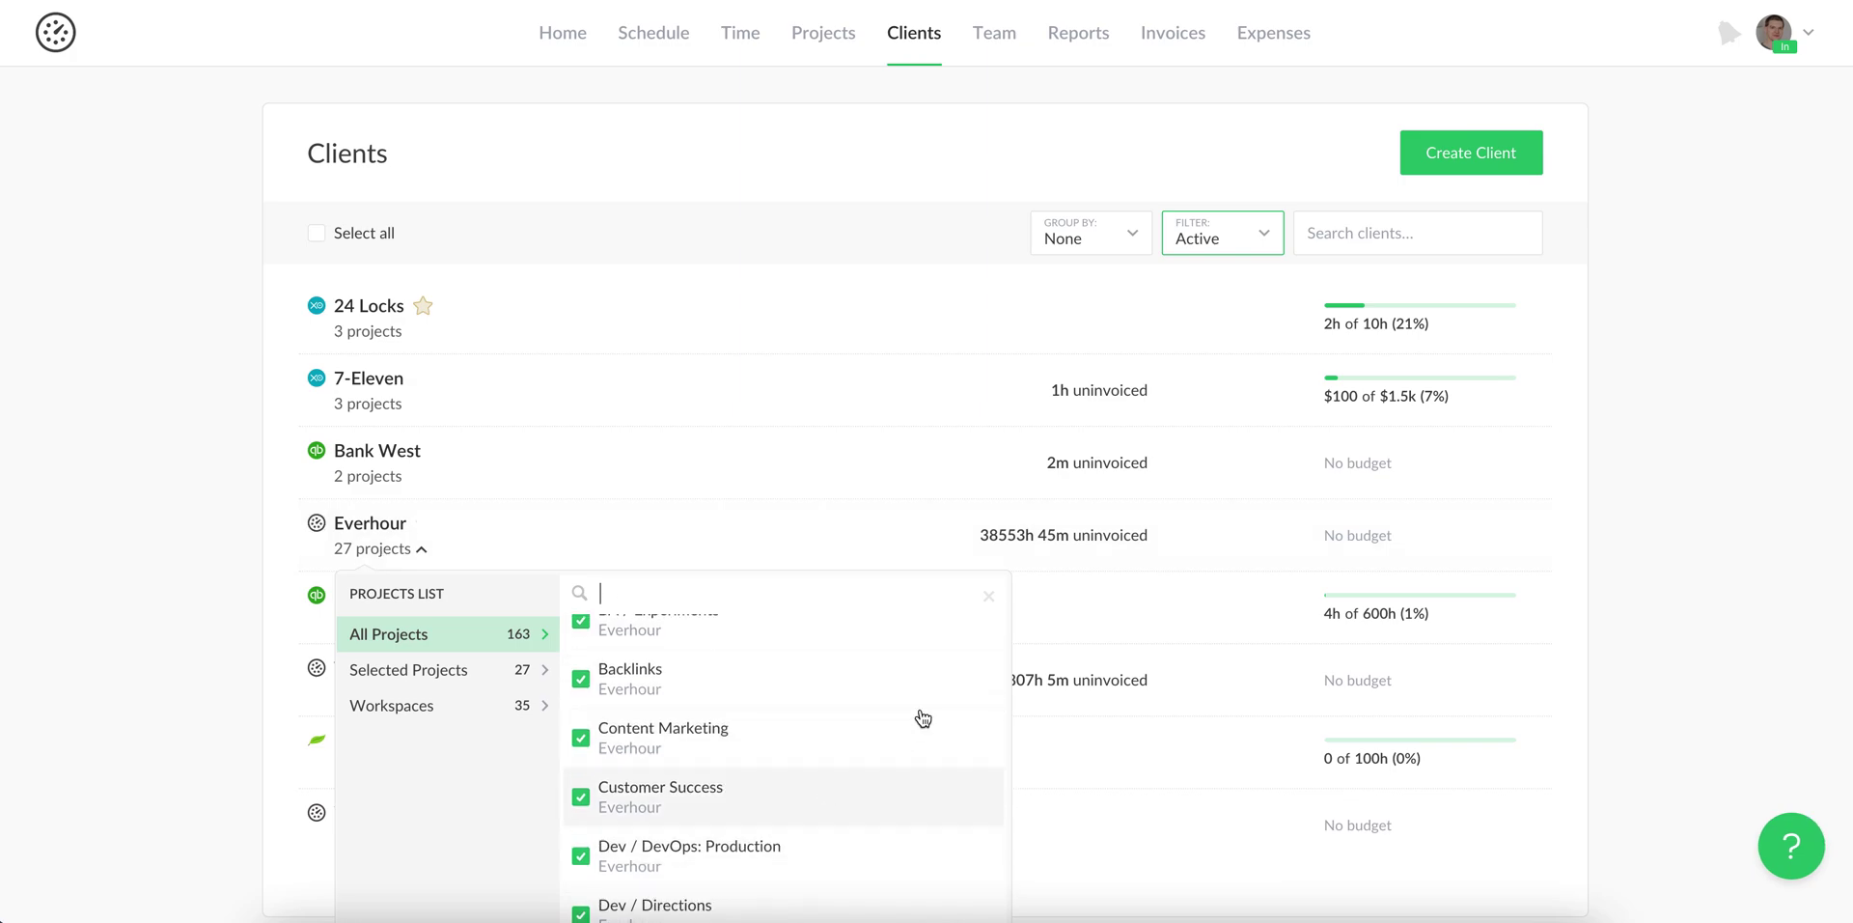
pyautogui.click(987, 599)
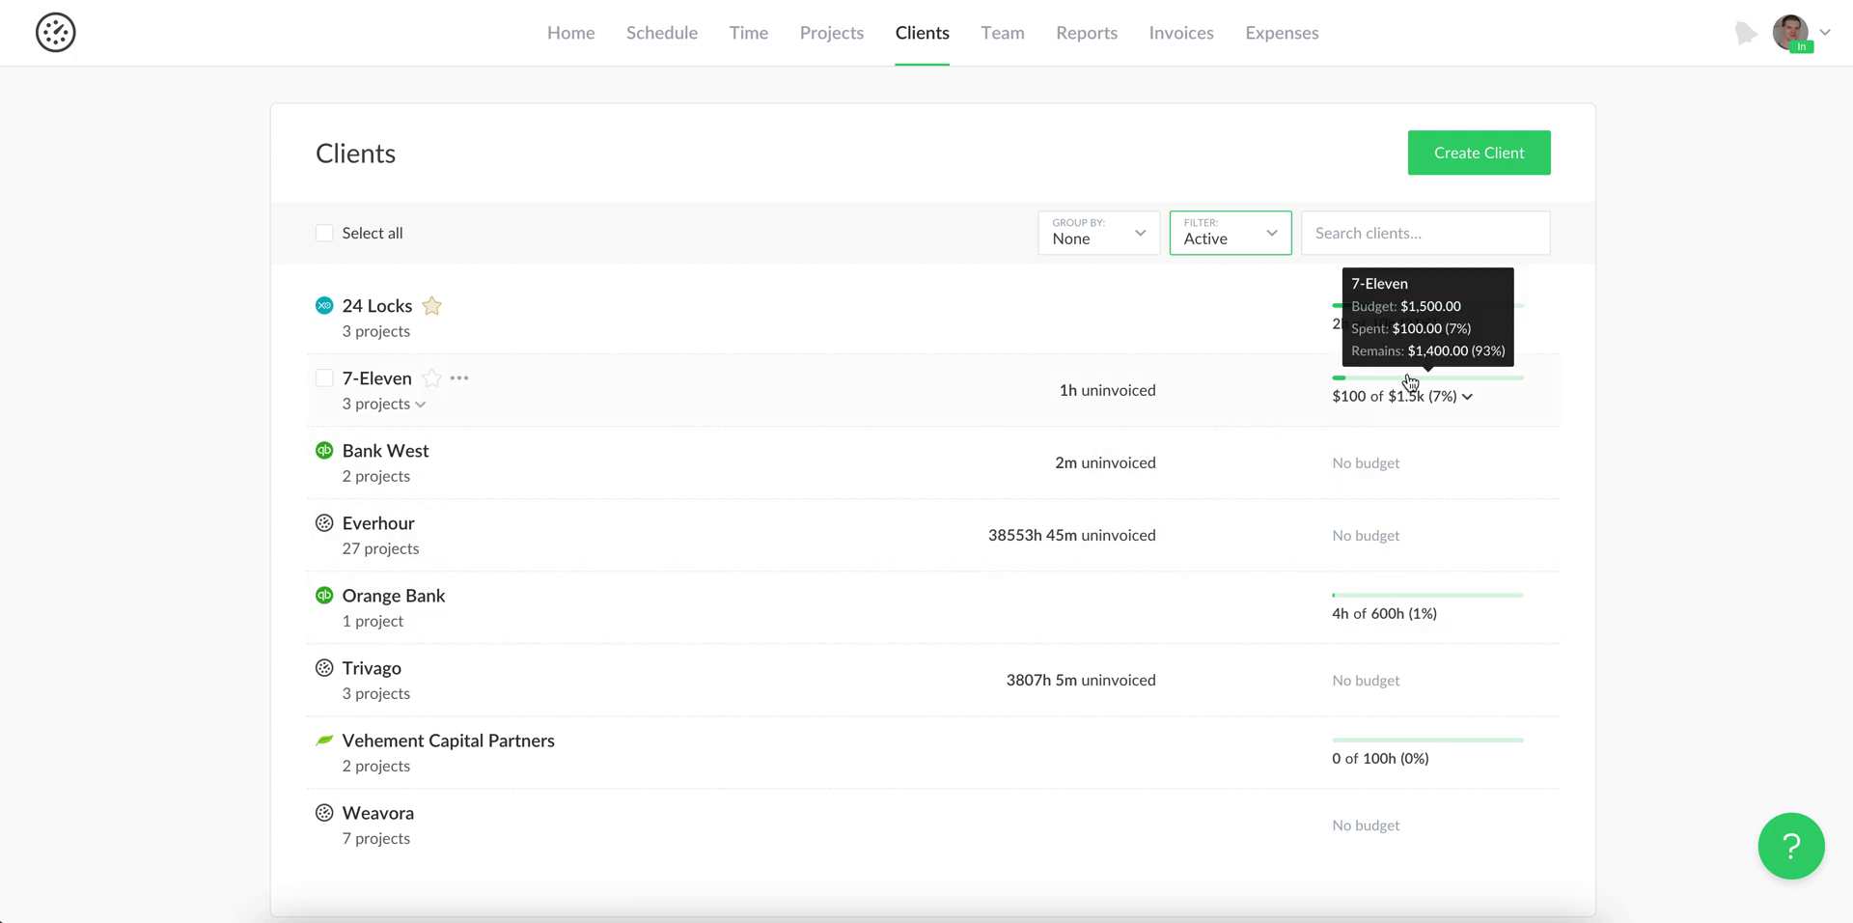
pyautogui.moveTo(1401, 332)
pyautogui.moveTo(1403, 398)
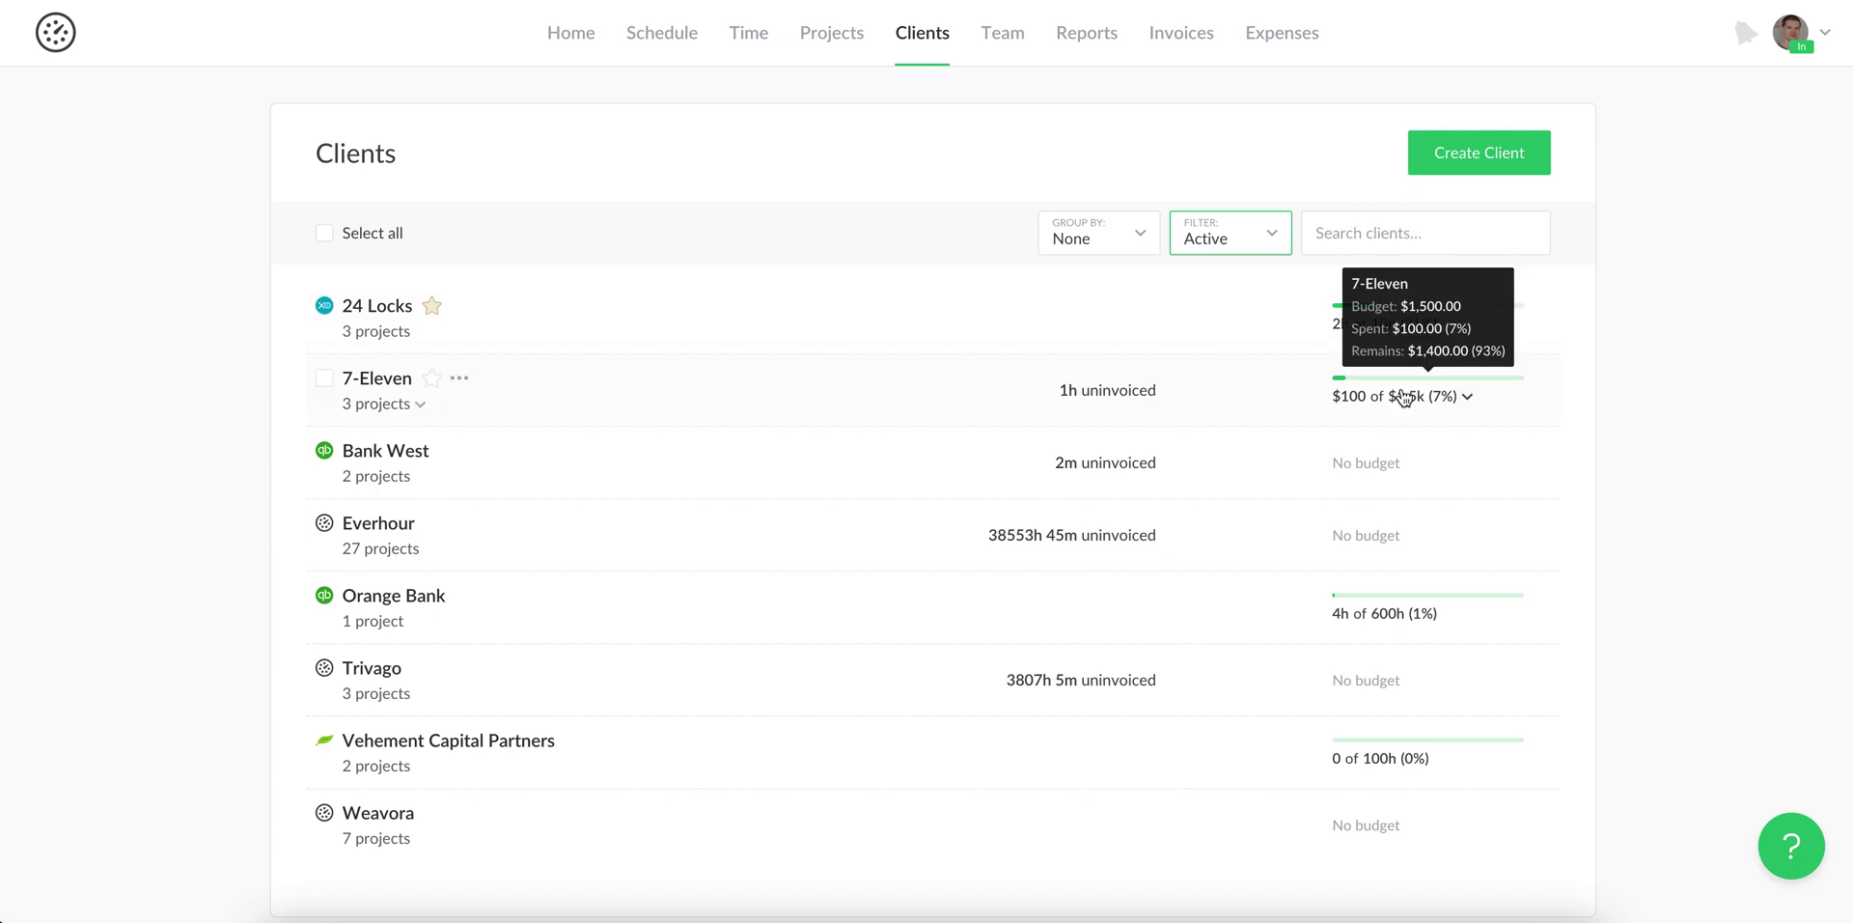
# Step: Select the Everhour client, review its invoice creation options, and cancel without creating an invoice
pyautogui.click(324, 524)
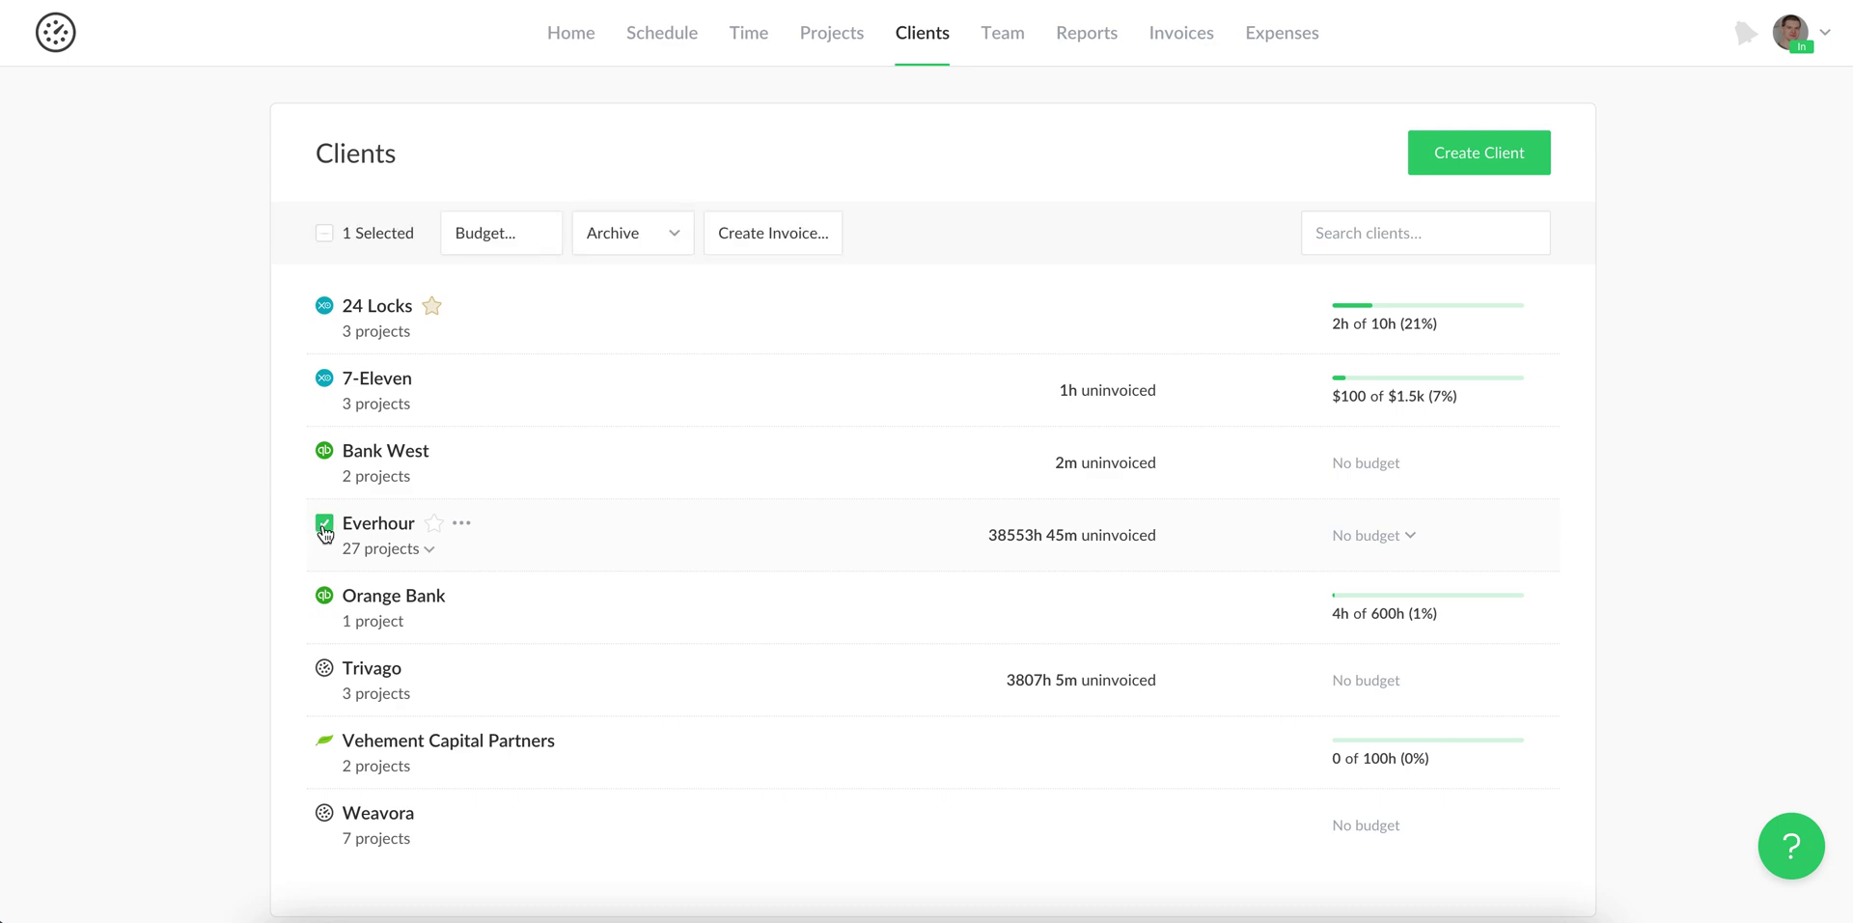
pyautogui.click(776, 245)
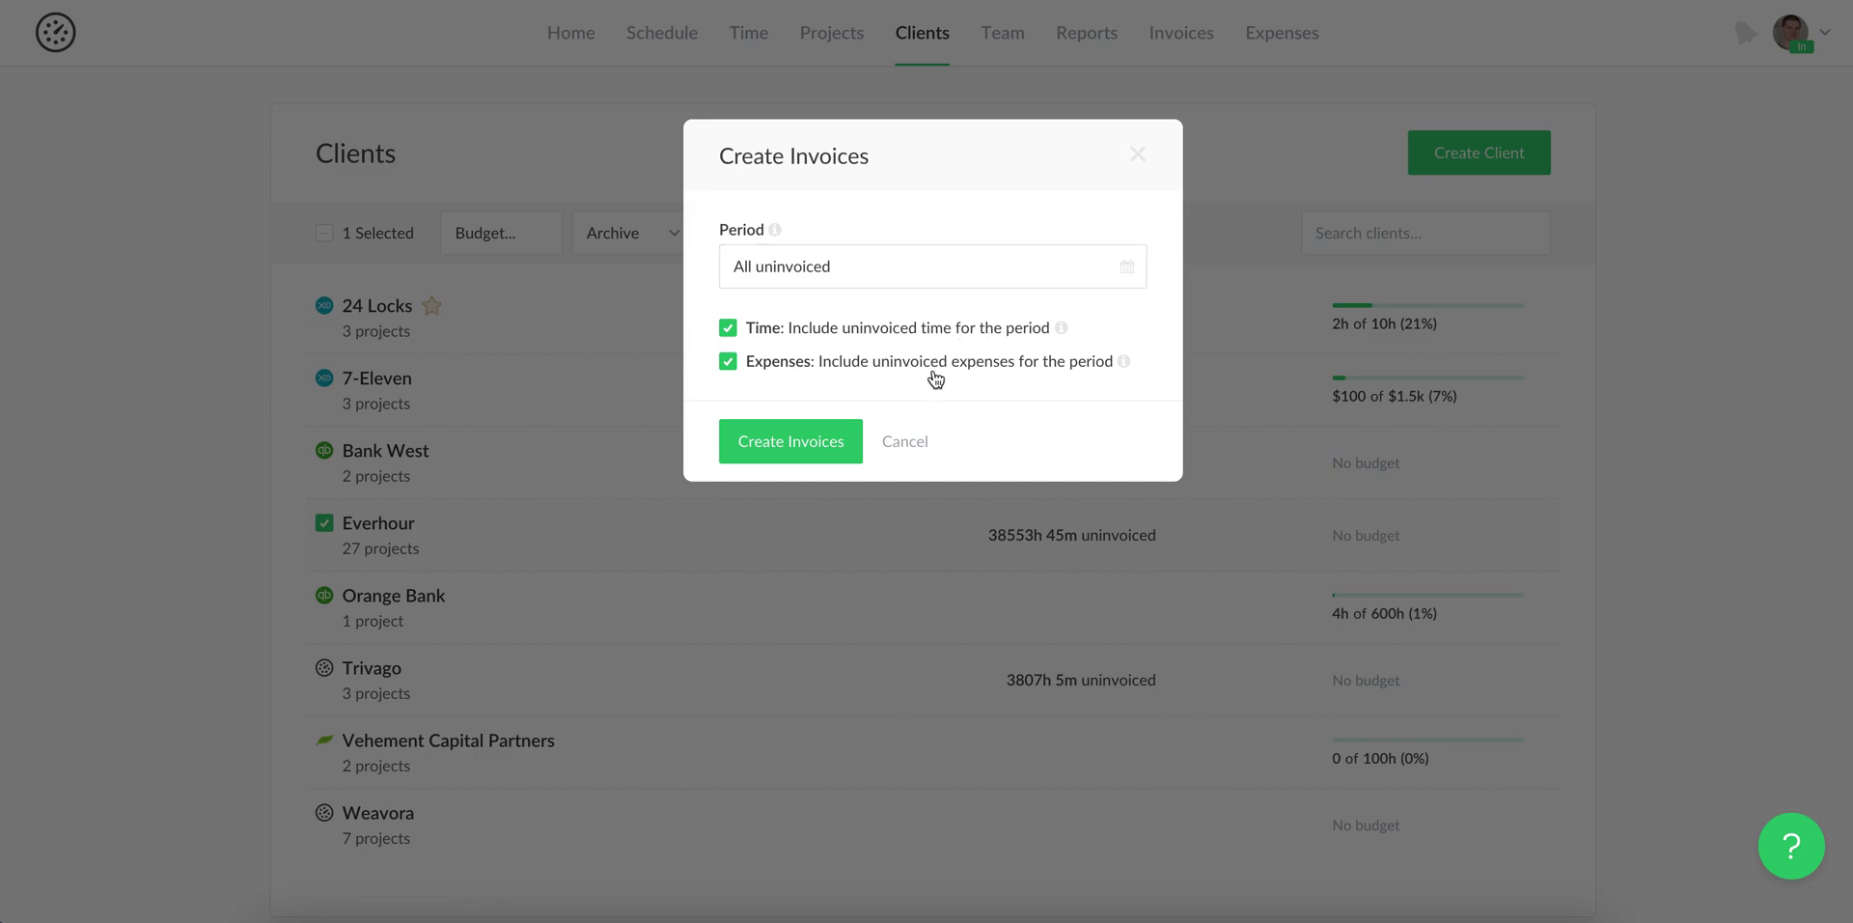
pyautogui.click(921, 444)
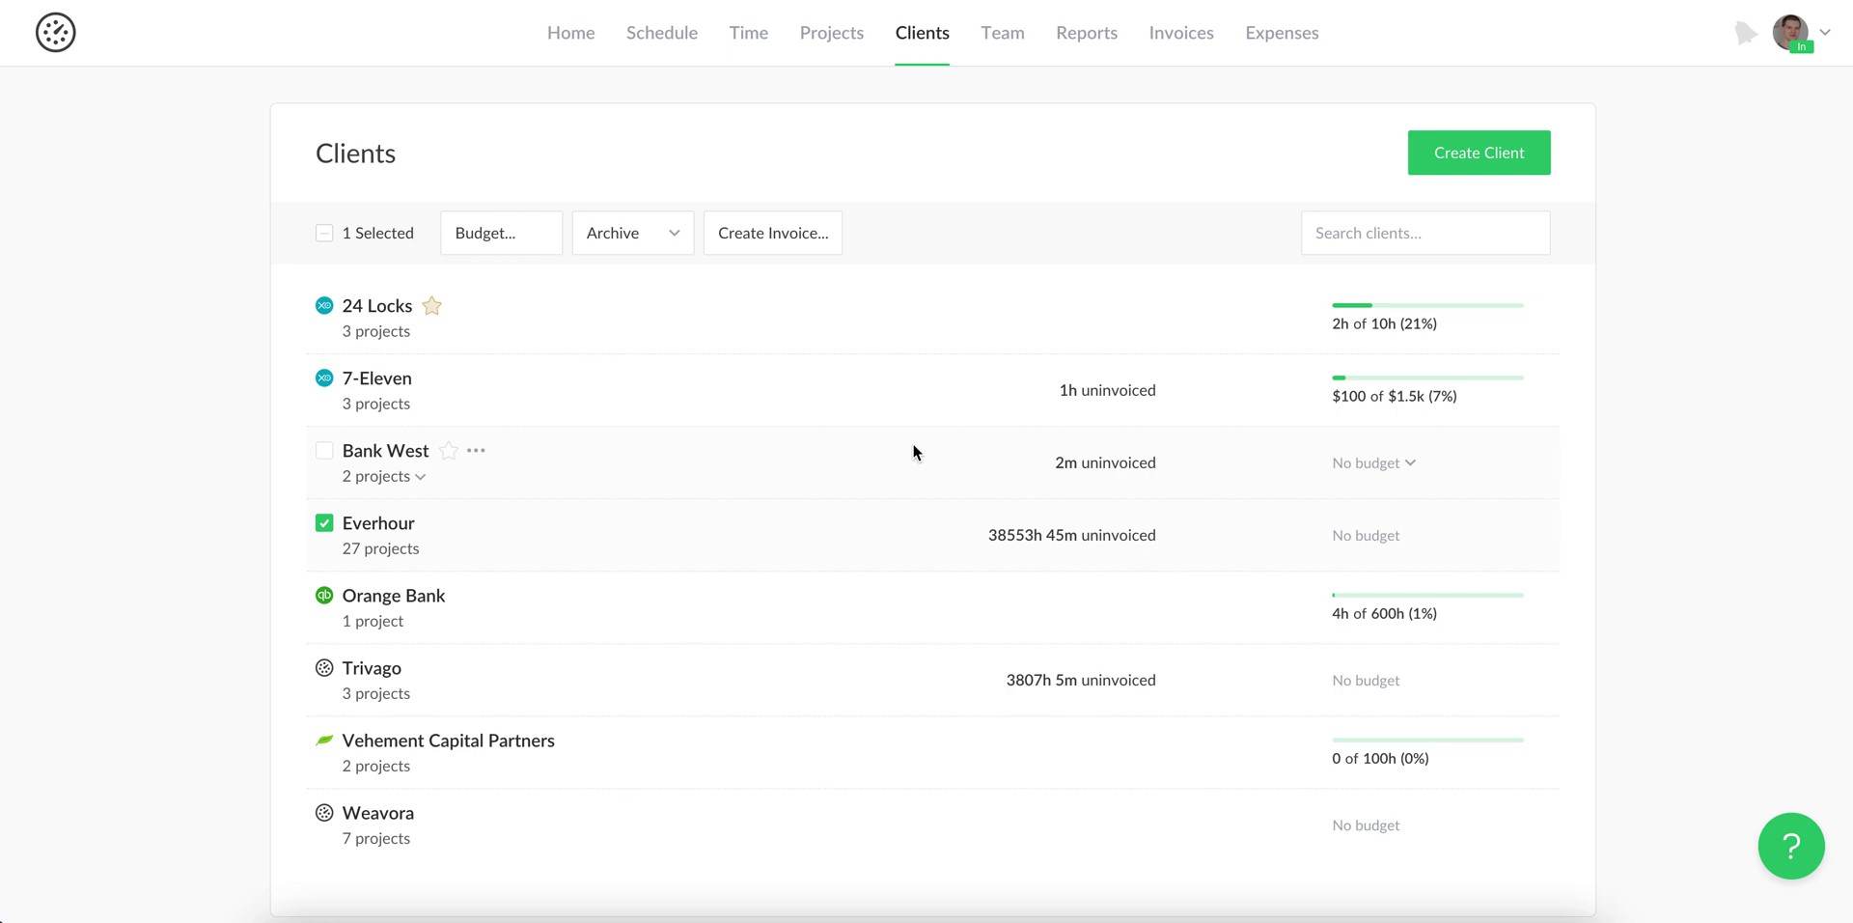
# Step: Examine the Everhour client's summary, including the monthly chart, timesheet, and the projects and members with the most spent time
pyautogui.click(373, 522)
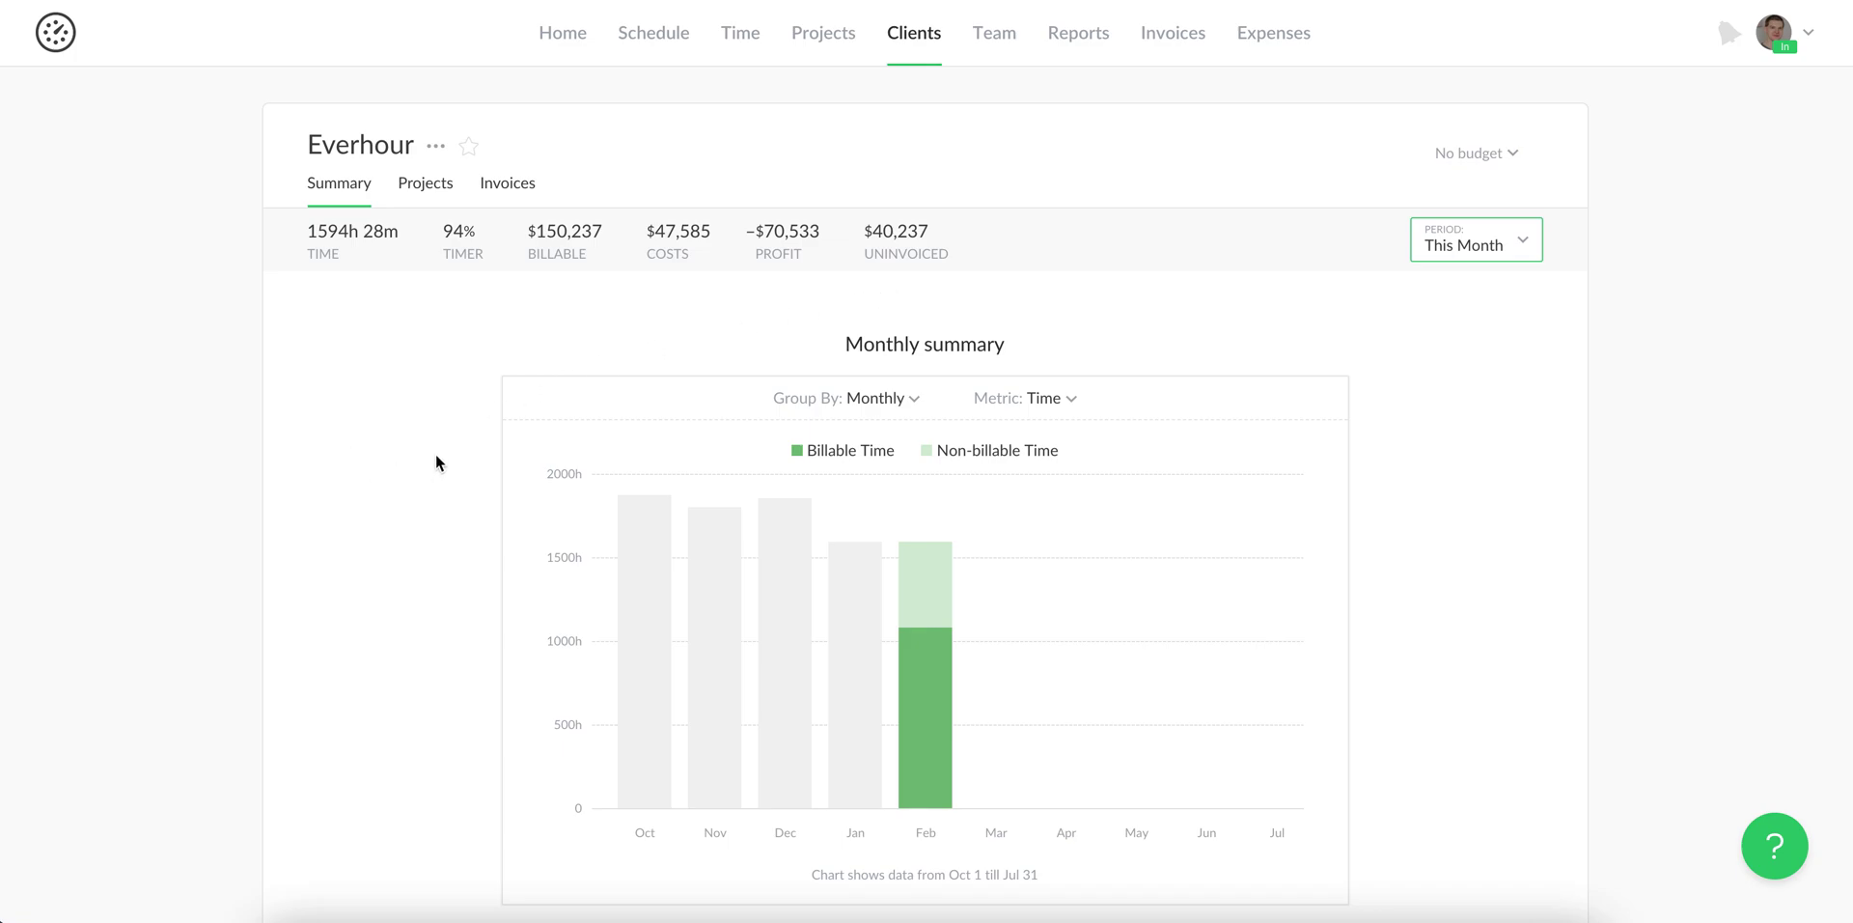
pyautogui.scroll(-4, 436, 454)
pyautogui.scroll(-3, 413, 455)
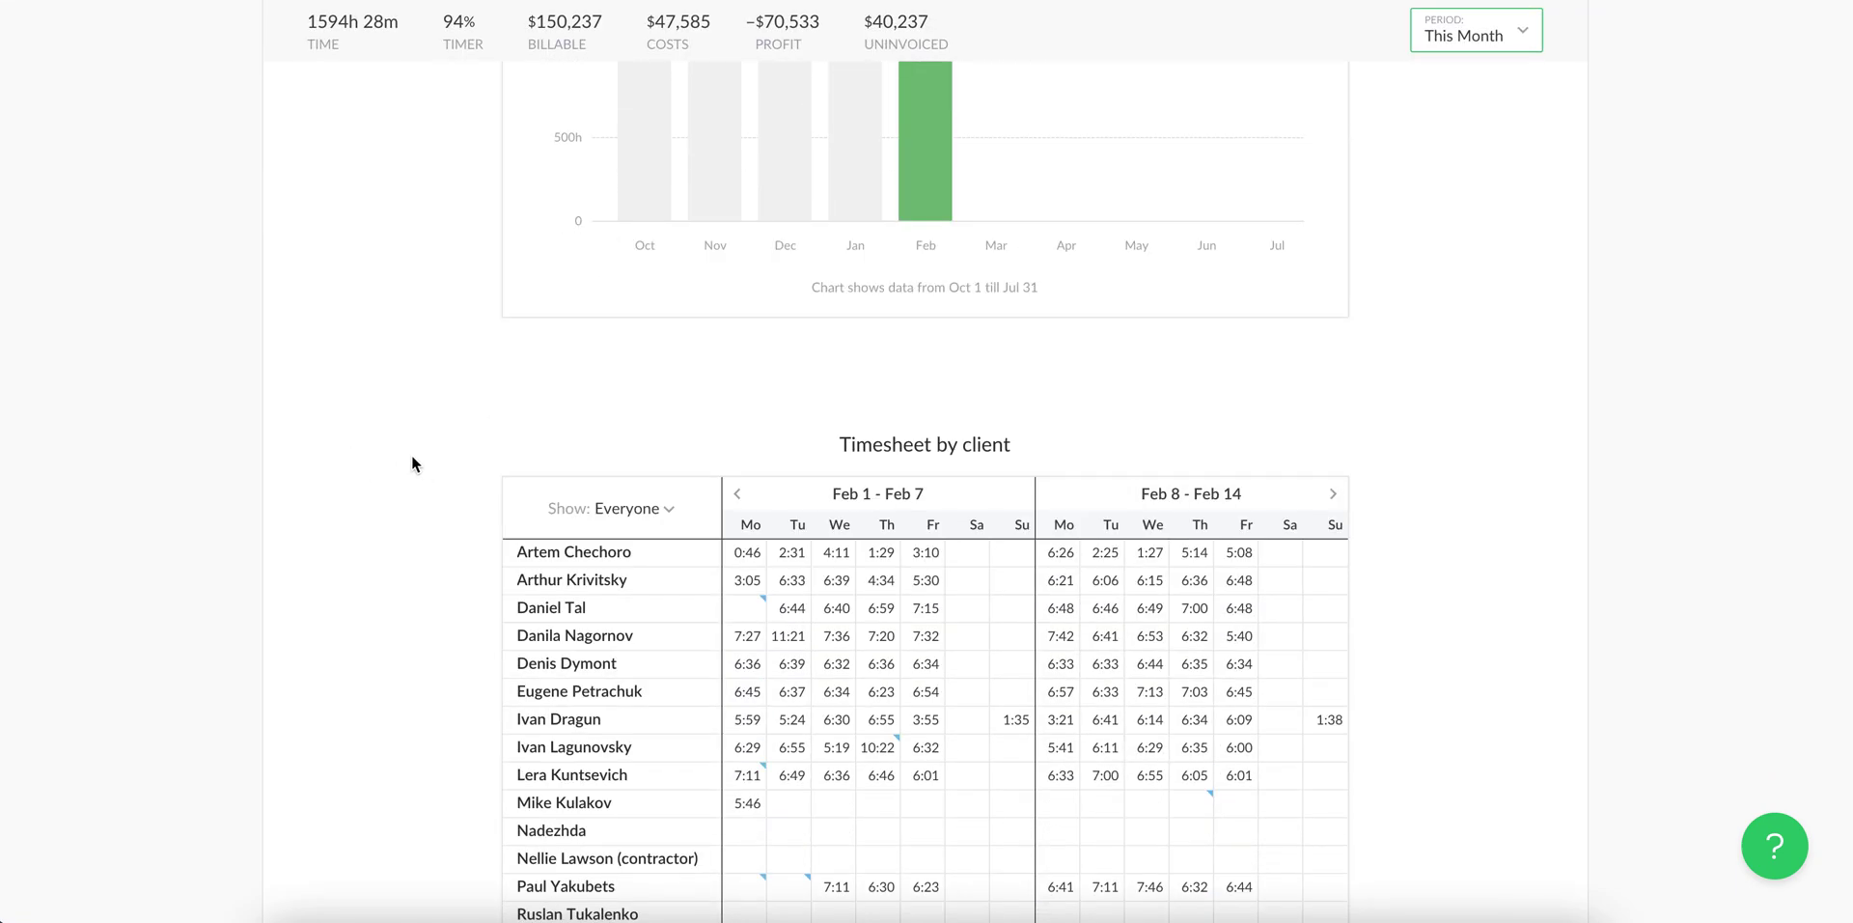
pyautogui.scroll(-3, 413, 457)
pyautogui.scroll(-5, 403, 455)
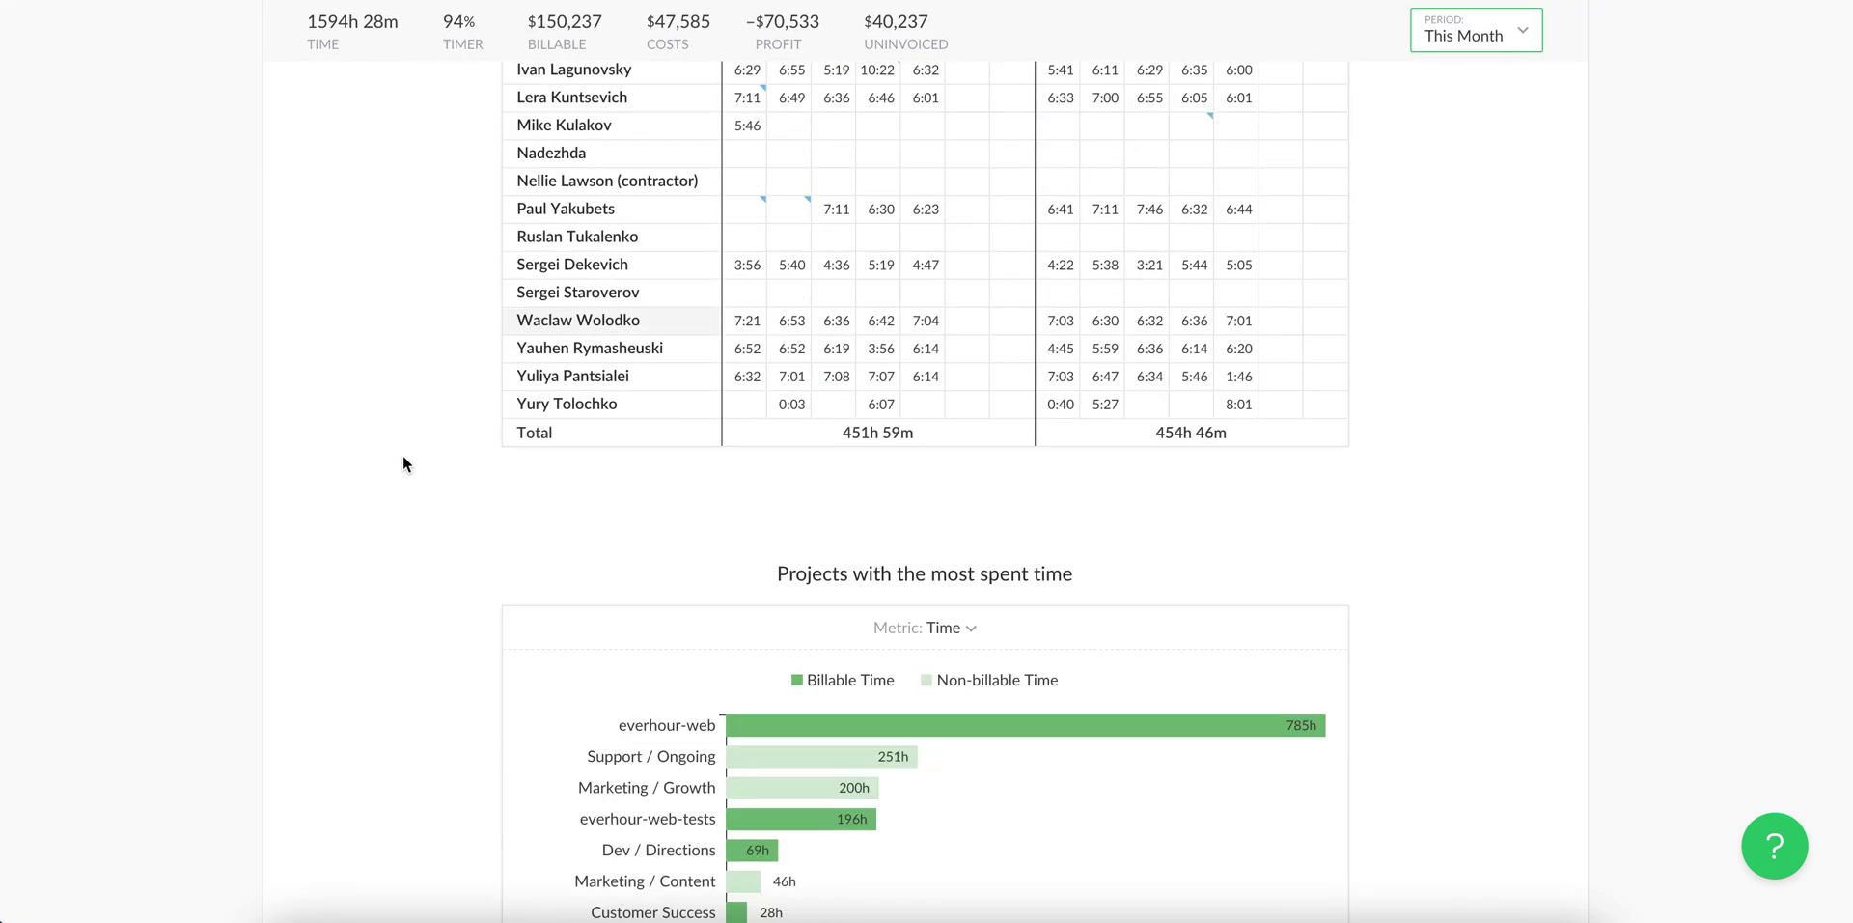
pyautogui.scroll(-4, 403, 455)
pyautogui.scroll(-5, 402, 455)
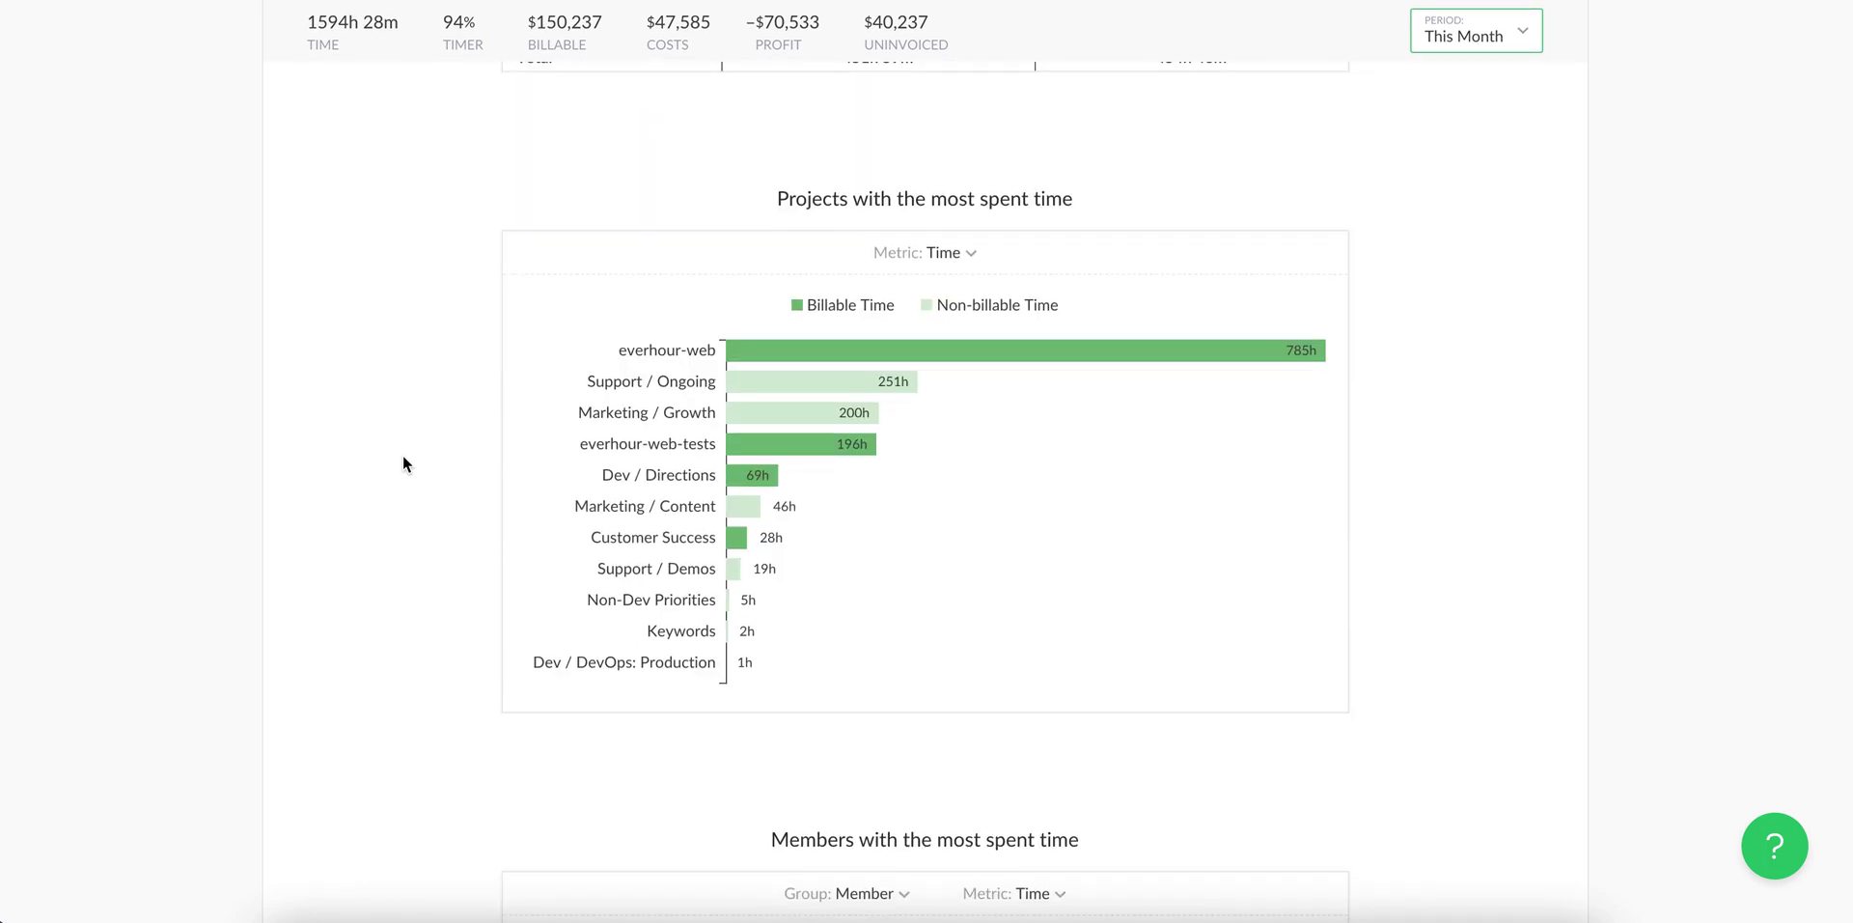
pyautogui.scroll(-3, 403, 454)
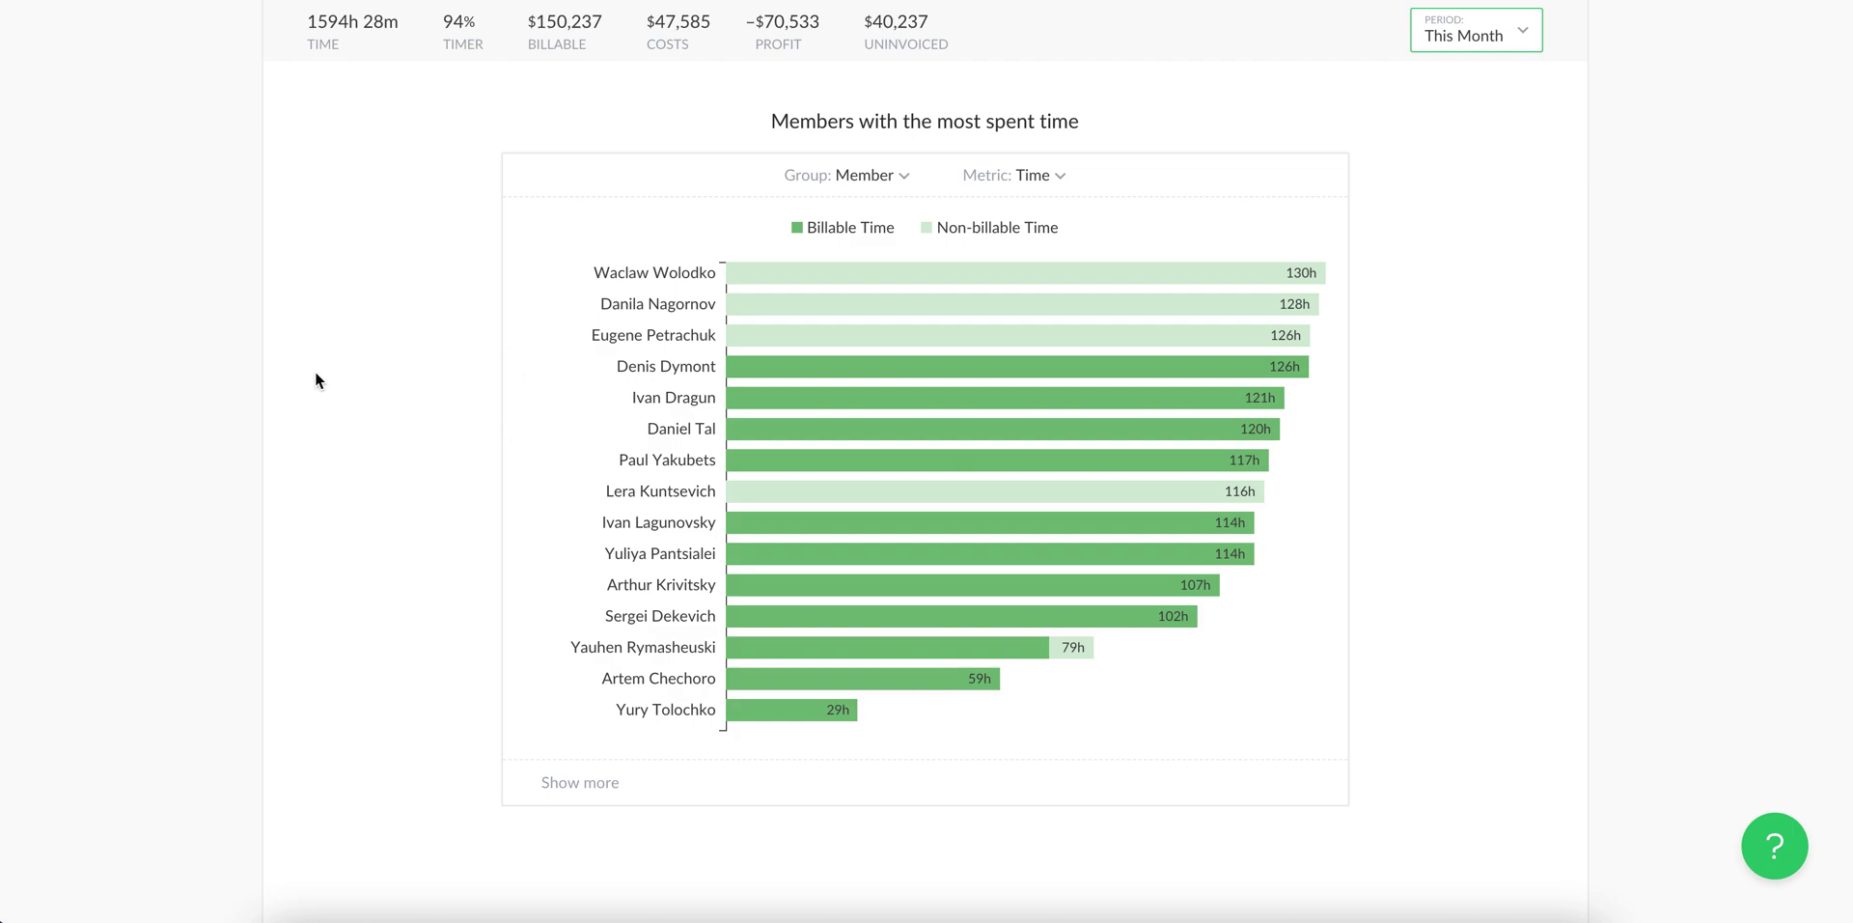
pyautogui.scroll(15, 316, 374)
pyautogui.scroll(15, 315, 374)
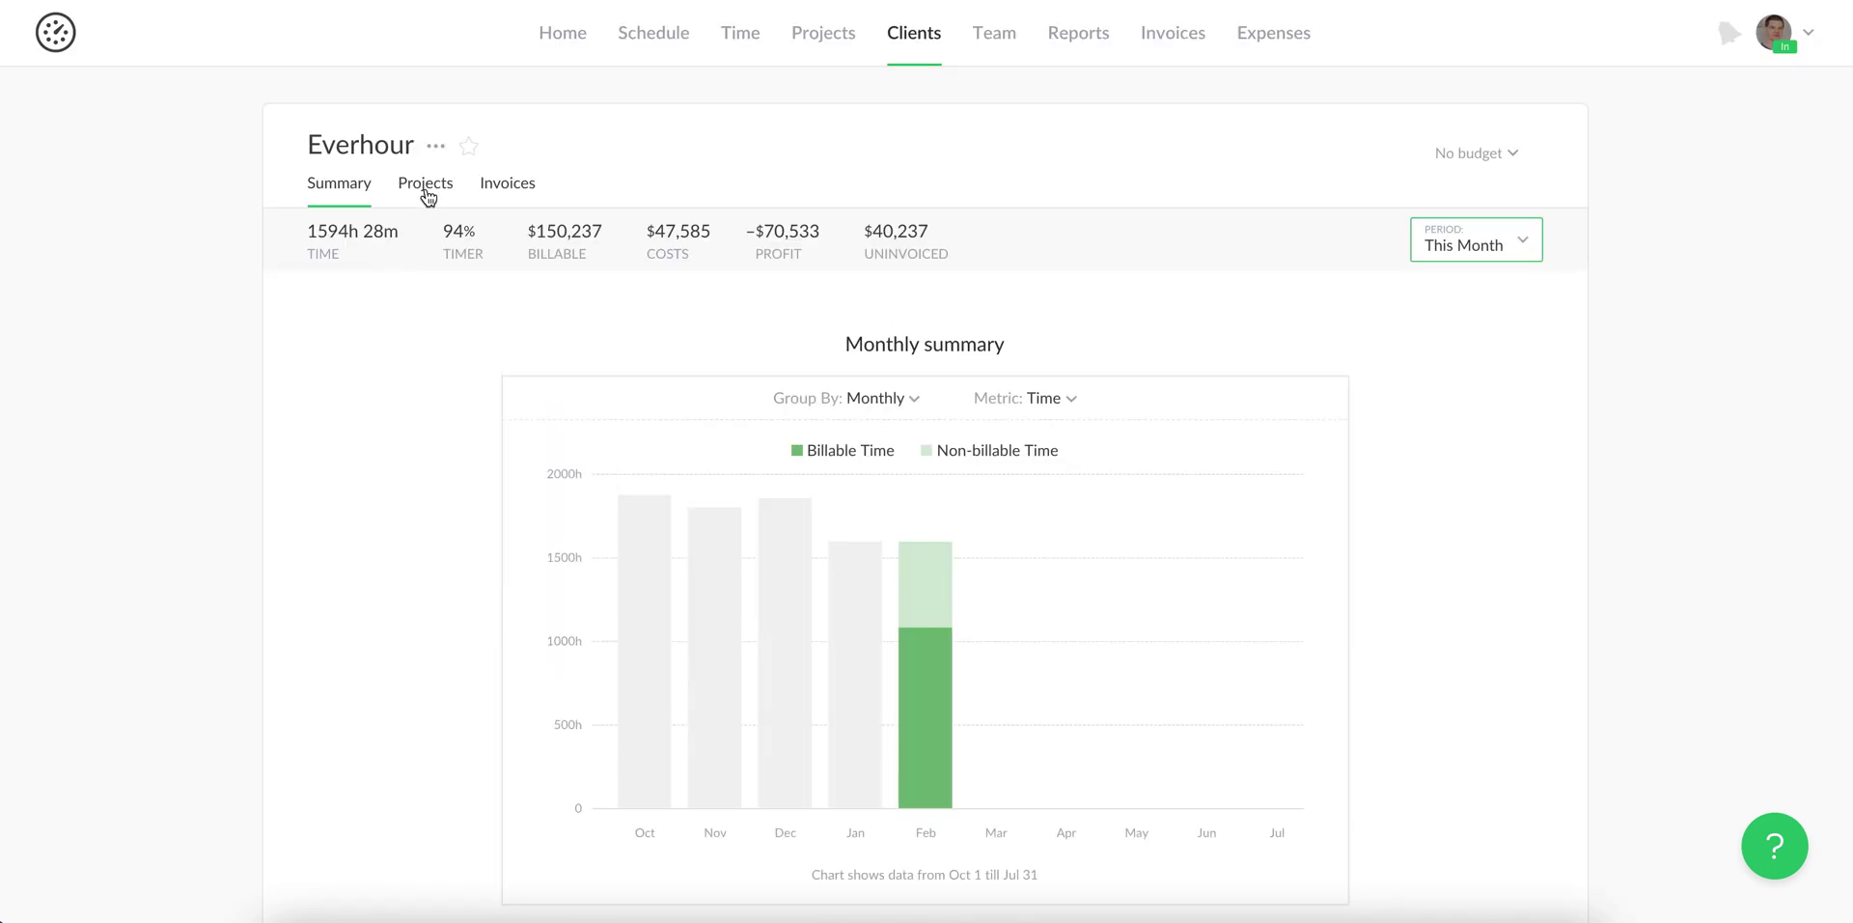
# Step: View the Everhour client's projects and invoices, and return to the client list
pyautogui.click(426, 185)
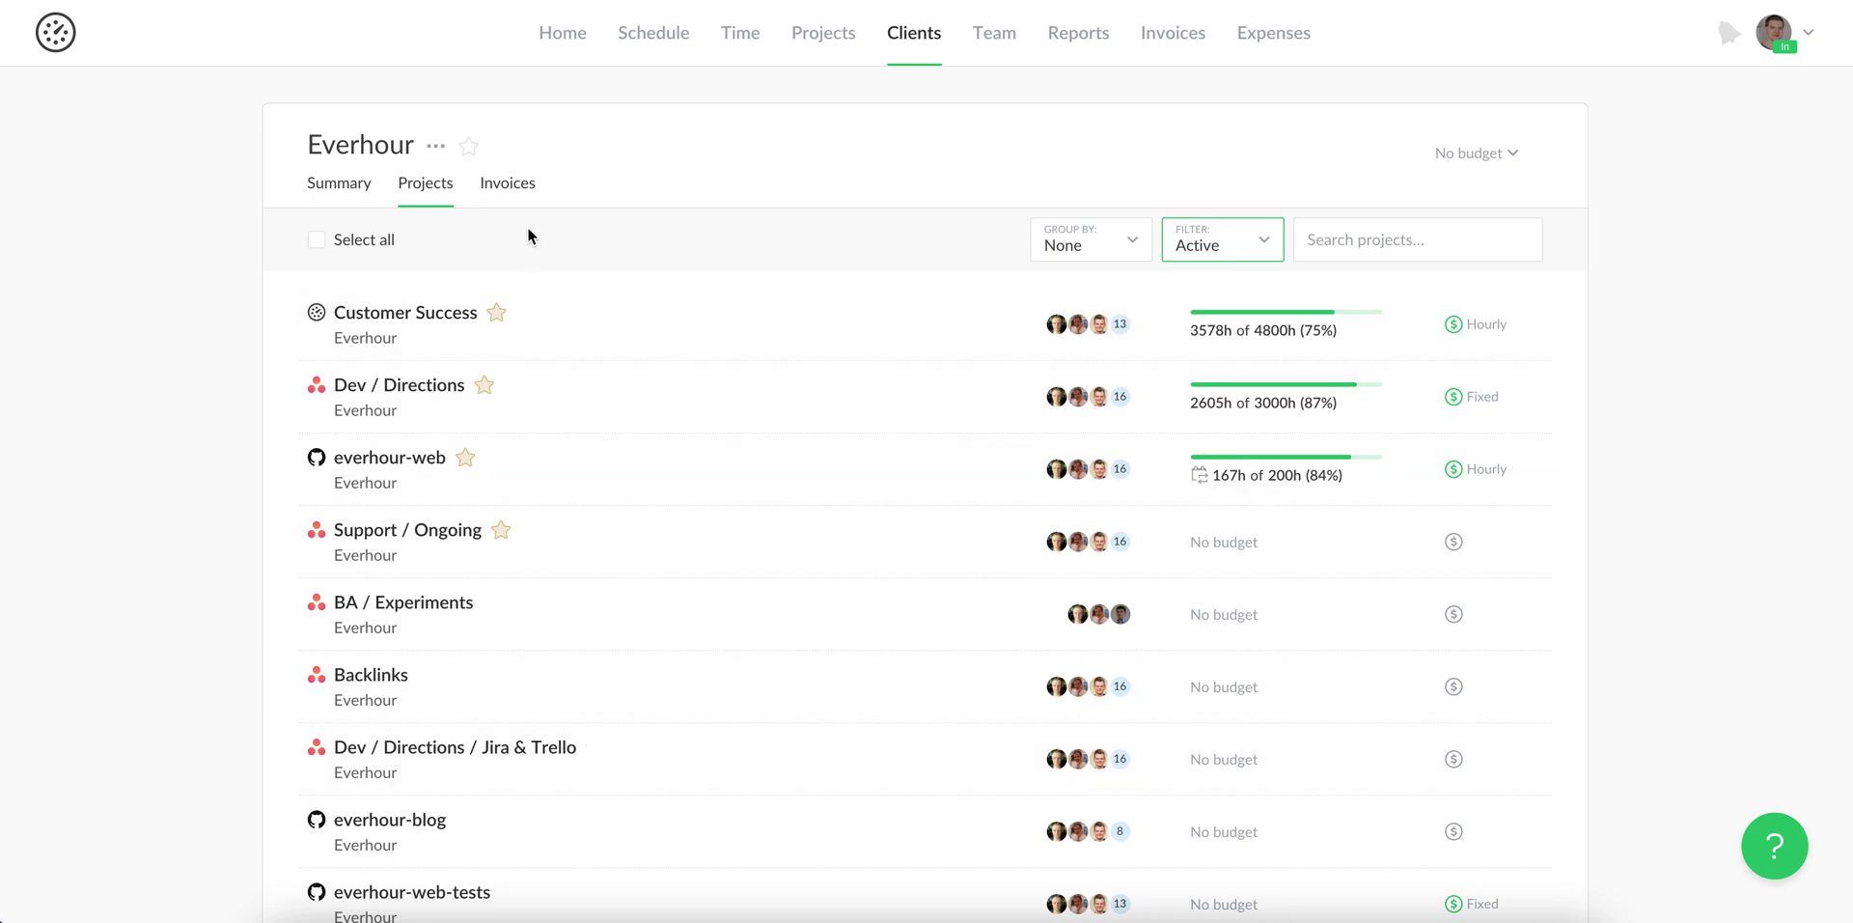
pyautogui.click(508, 186)
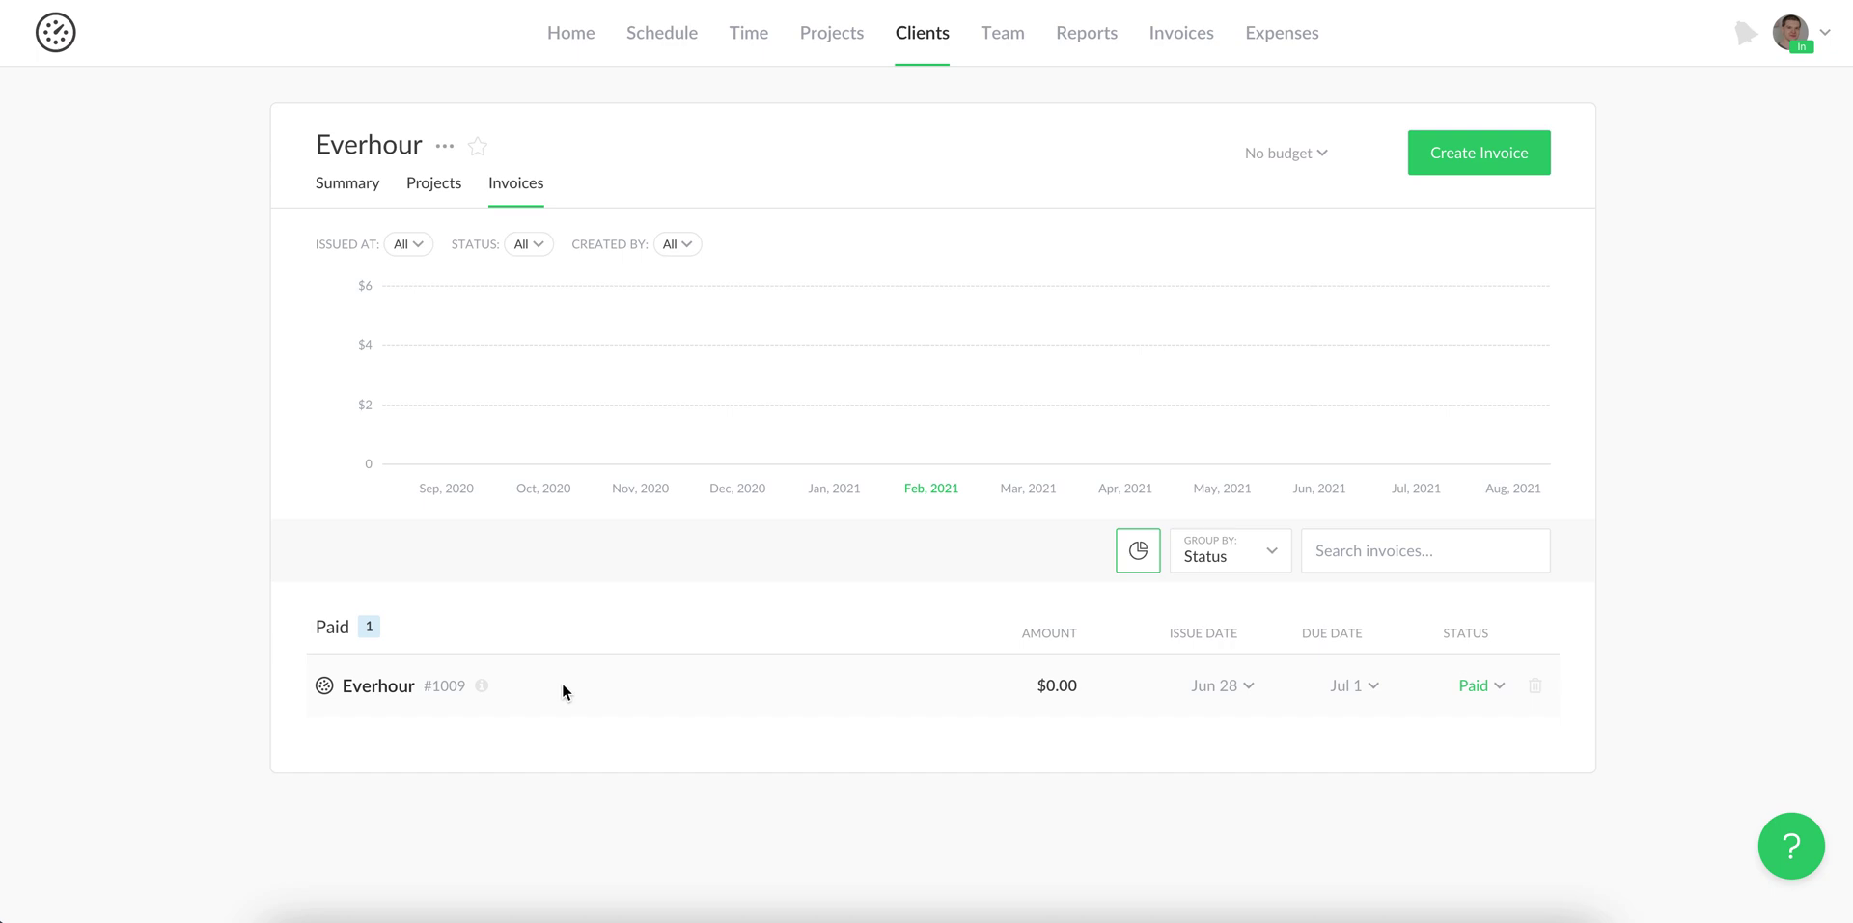
pyautogui.click(930, 35)
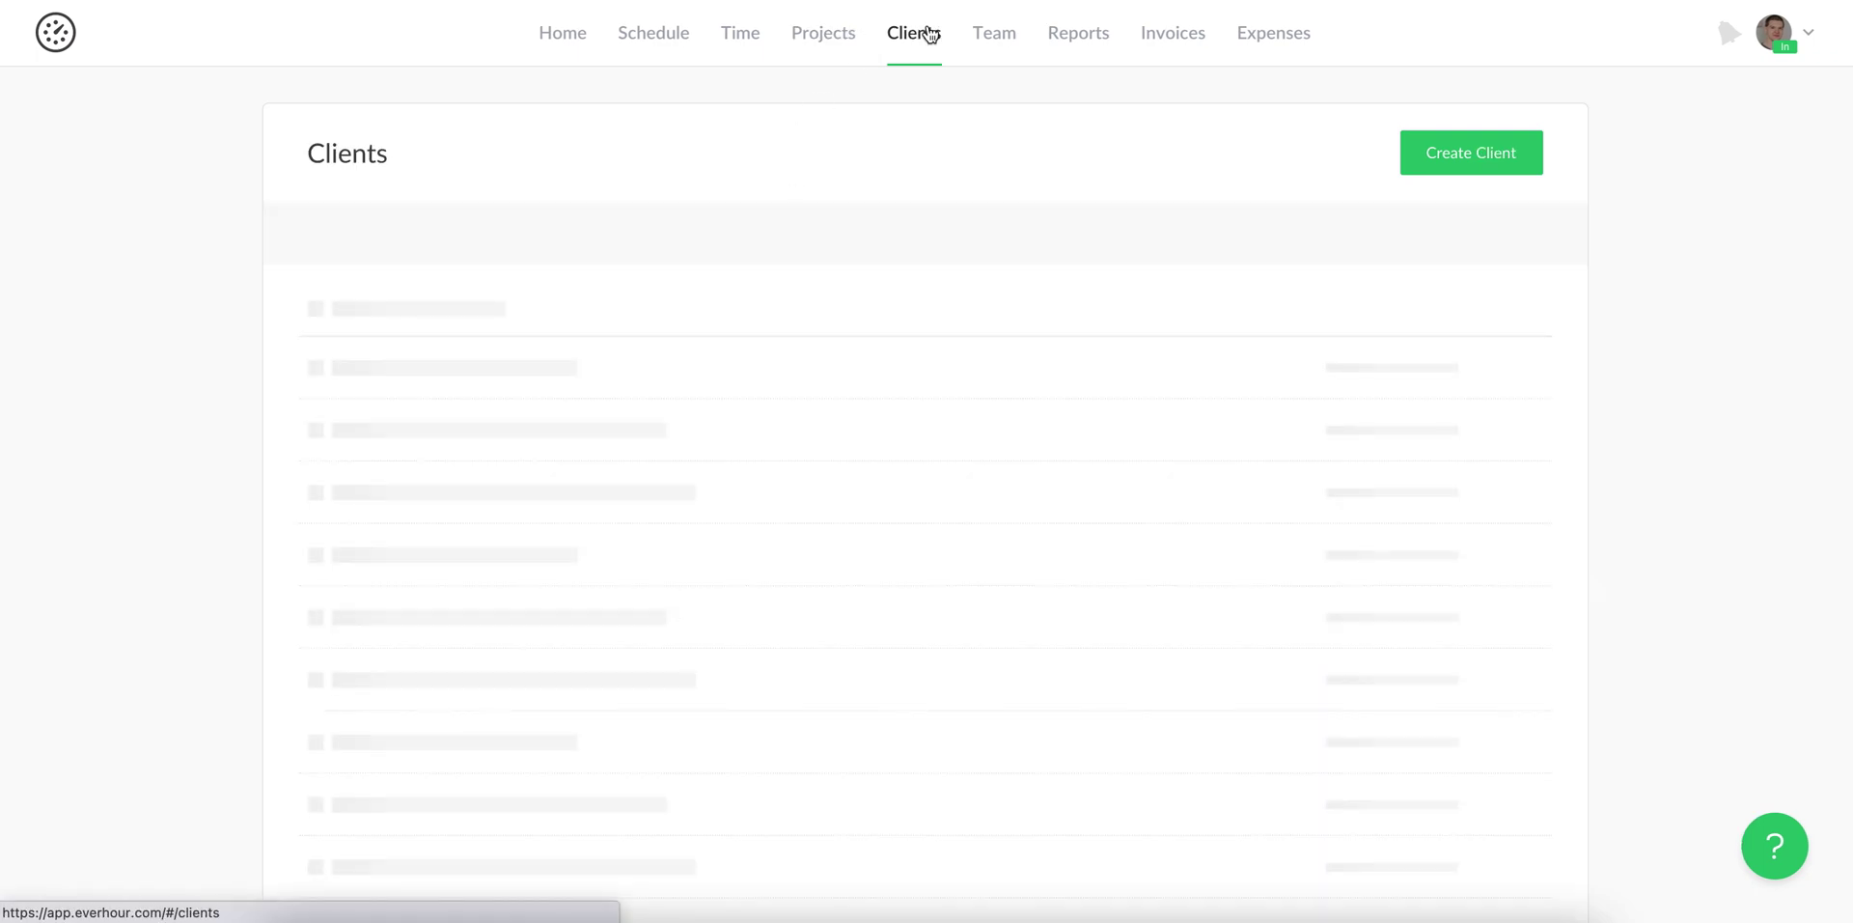